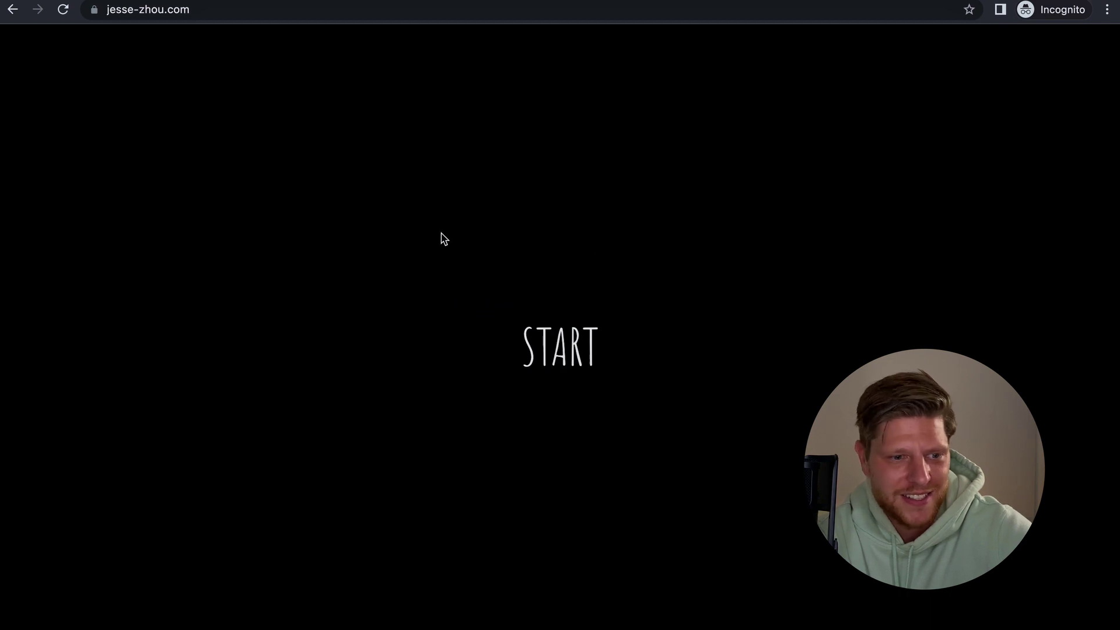
- Start the 3D portfolio and orbit the ramen shop through top-down, high, side and front views
click(551, 346)
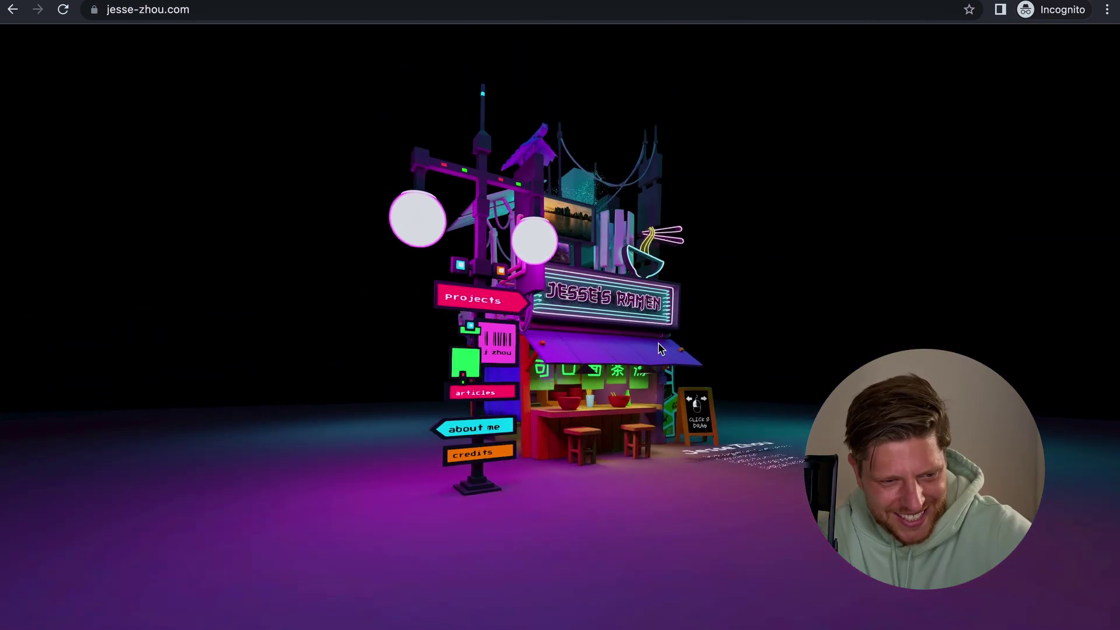
scroll(658, 348, up, 2)
scroll(659, 348, down, 3)
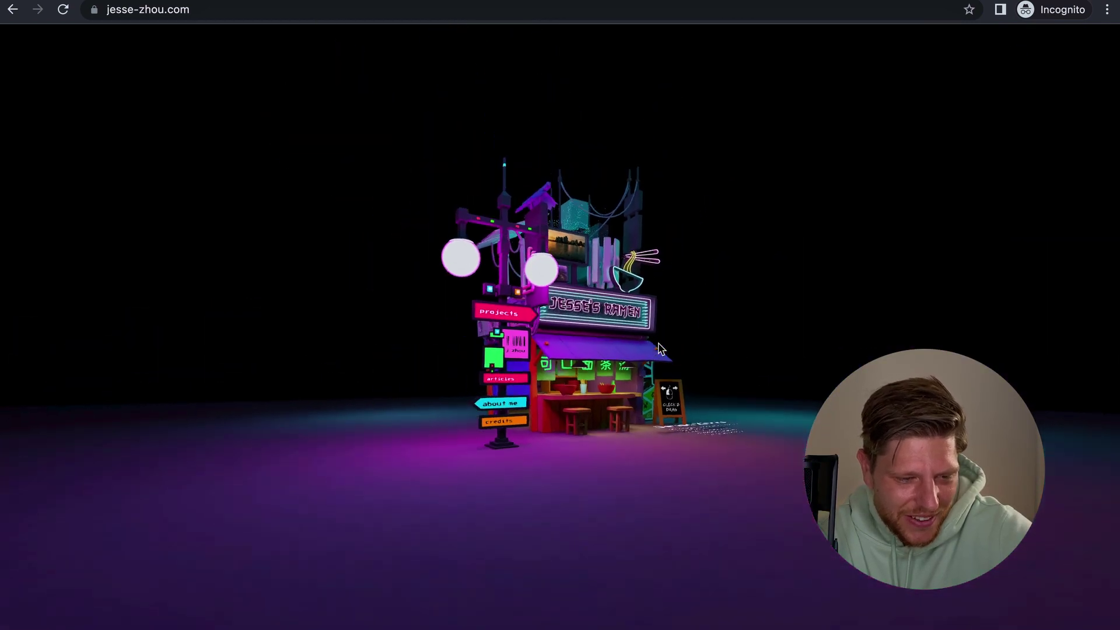
mouse_move(600, 278)
mouse_down()
mouse_move(560, 333)
mouse_move(511, 272)
mouse_move(472, 282)
mouse_move(599, 303)
mouse_up()
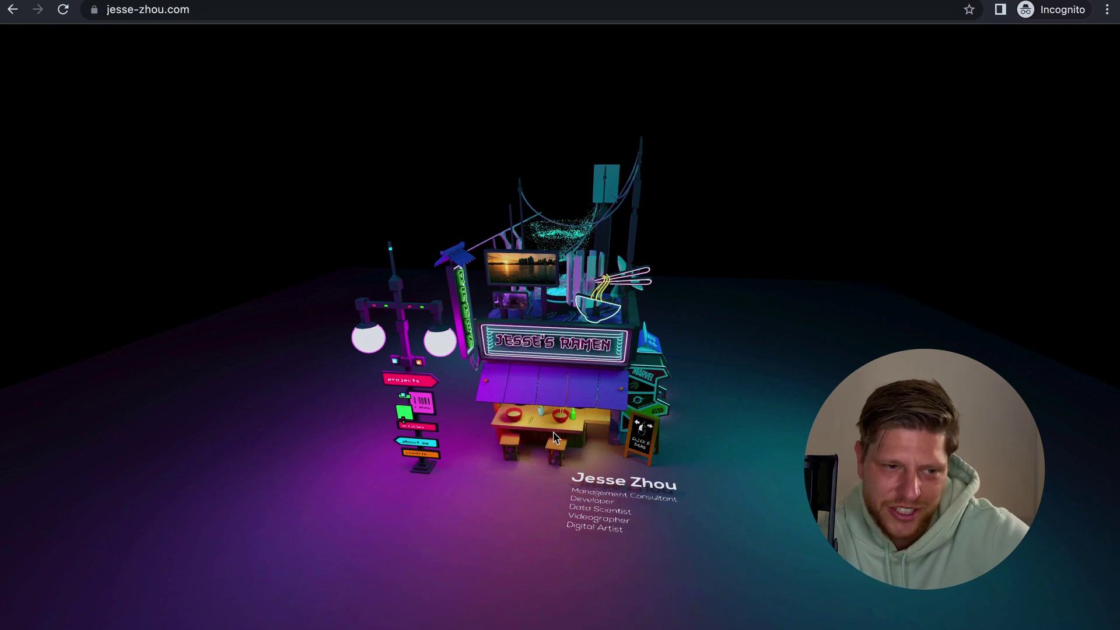
drag(592, 401, 672, 498)
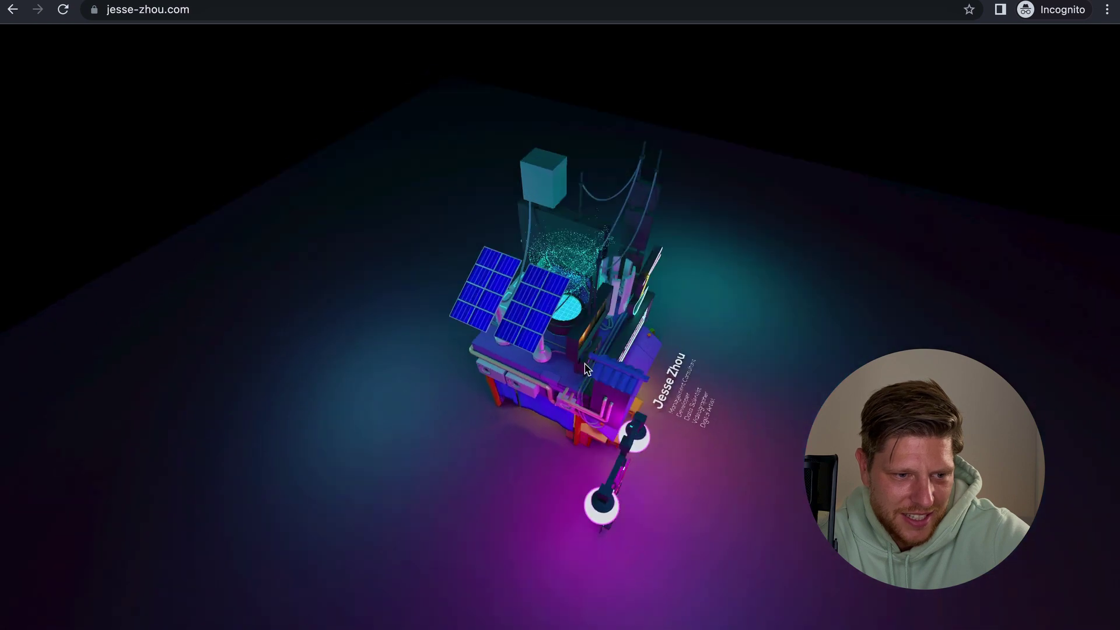
mouse_move(582, 370)
mouse_down()
mouse_move(574, 308)
mouse_move(632, 292)
mouse_move(565, 264)
mouse_up()
scroll(565, 263, up, 3)
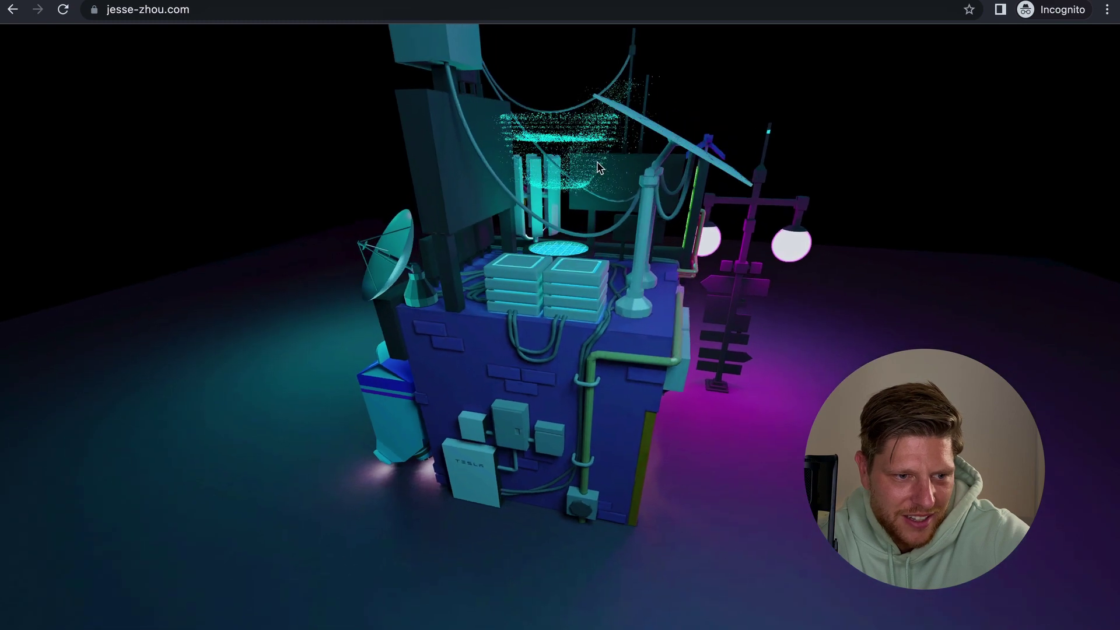
drag(565, 163, 605, 178)
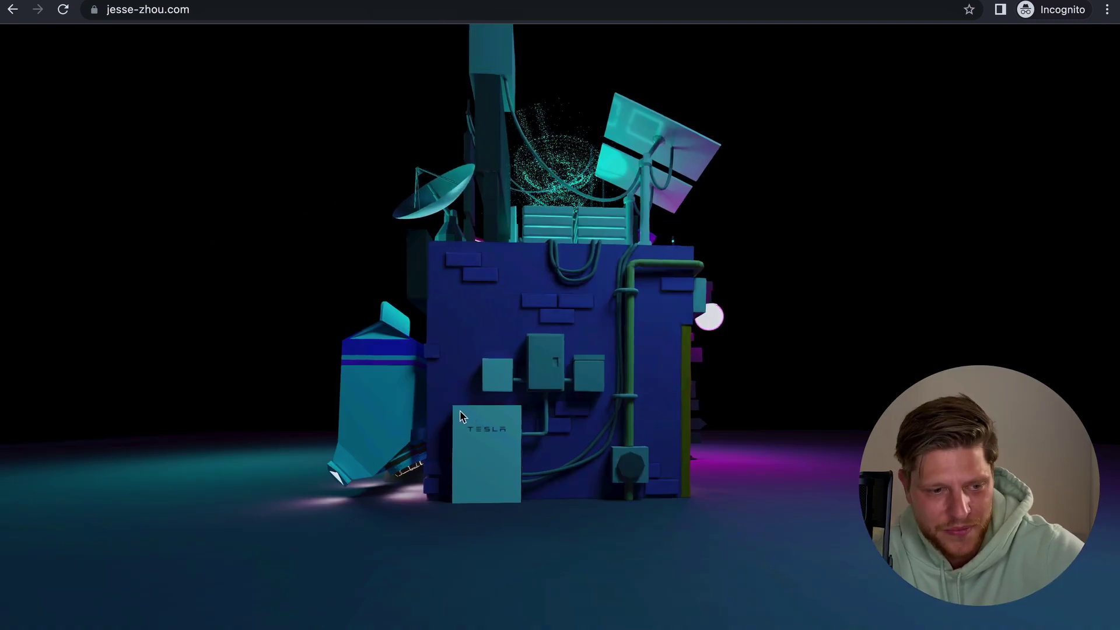
mouse_move(658, 384)
mouse_down()
mouse_move(567, 394)
mouse_move(604, 400)
mouse_move(611, 299)
mouse_move(538, 329)
mouse_up()
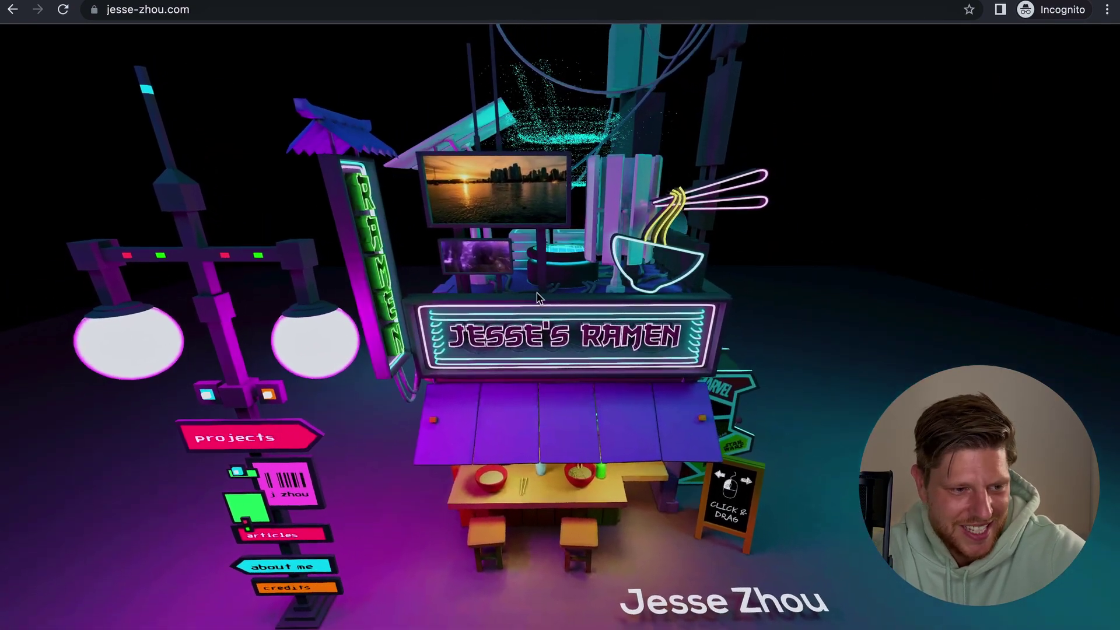
drag(525, 301, 446, 306)
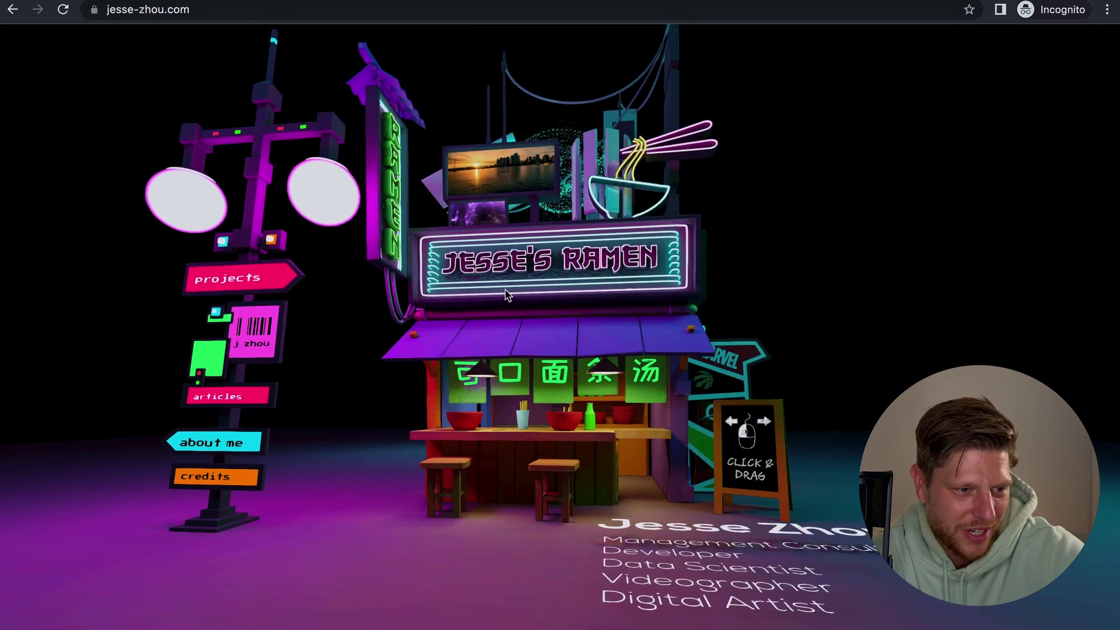
click(254, 285)
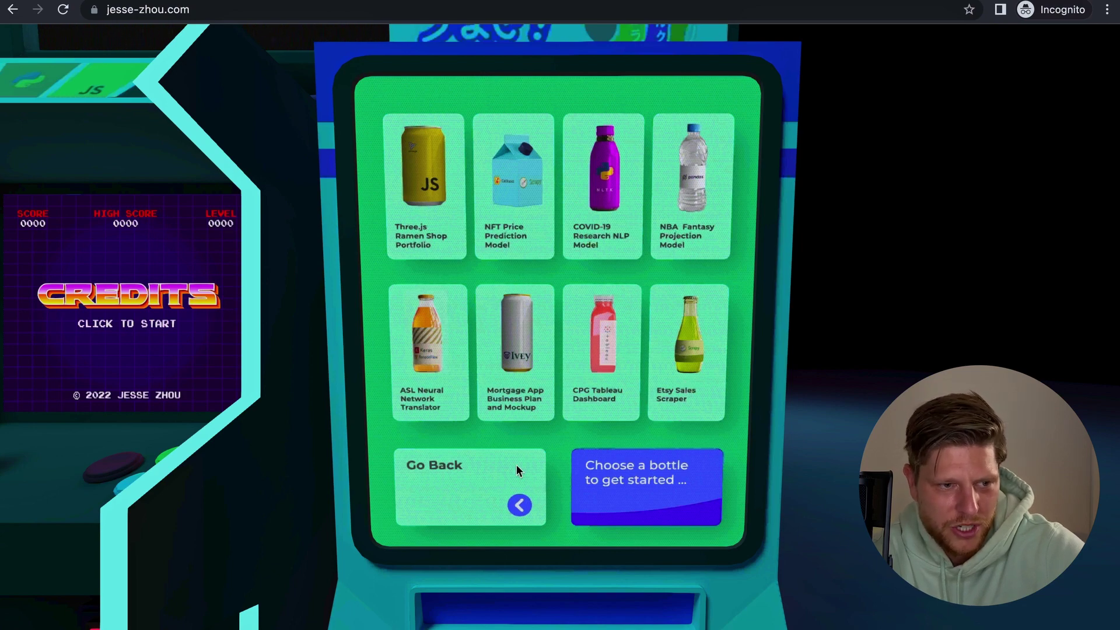
click(501, 491)
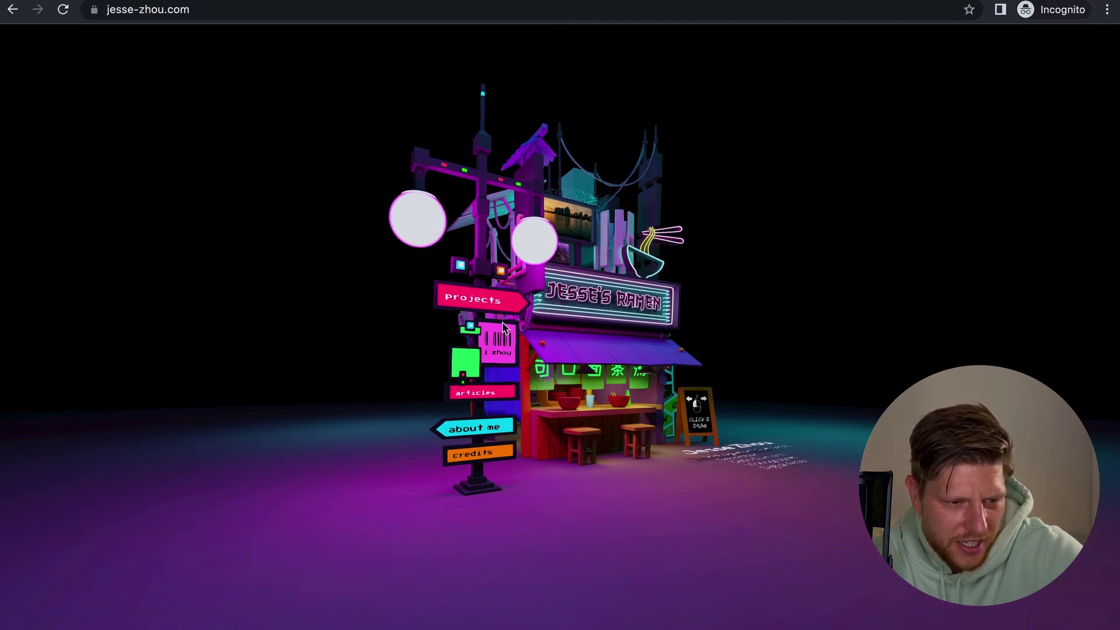
click(479, 456)
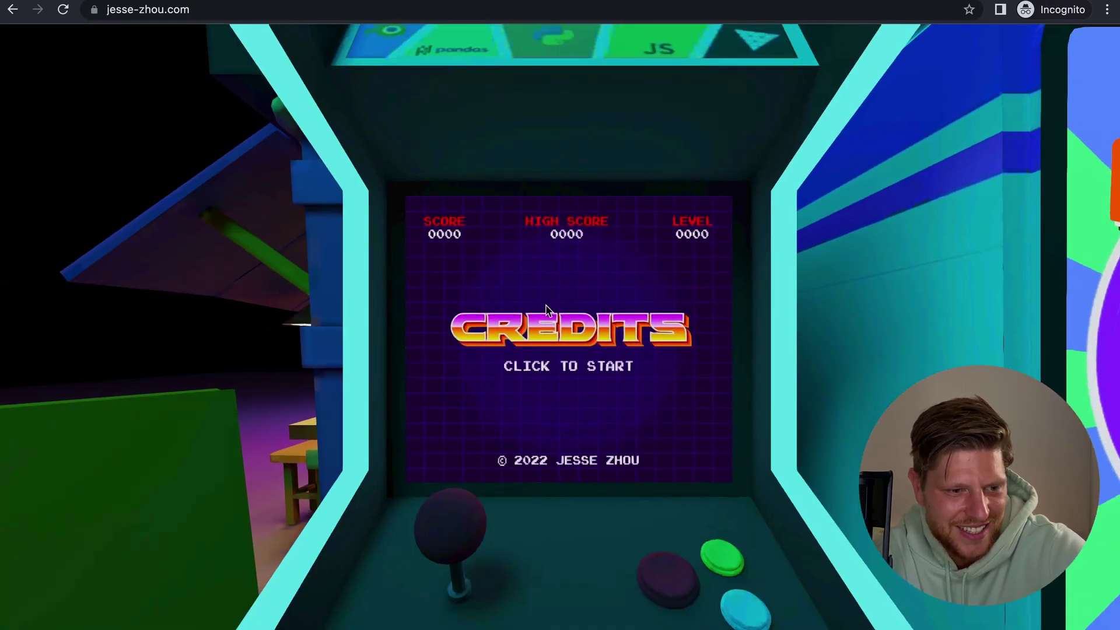
click(543, 320)
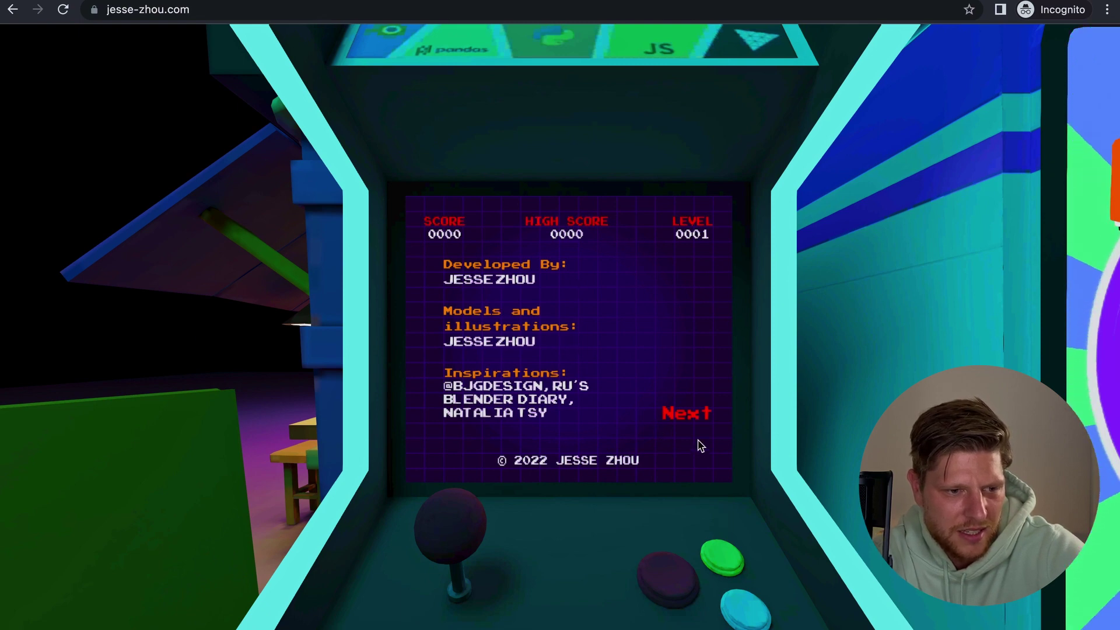
click(699, 434)
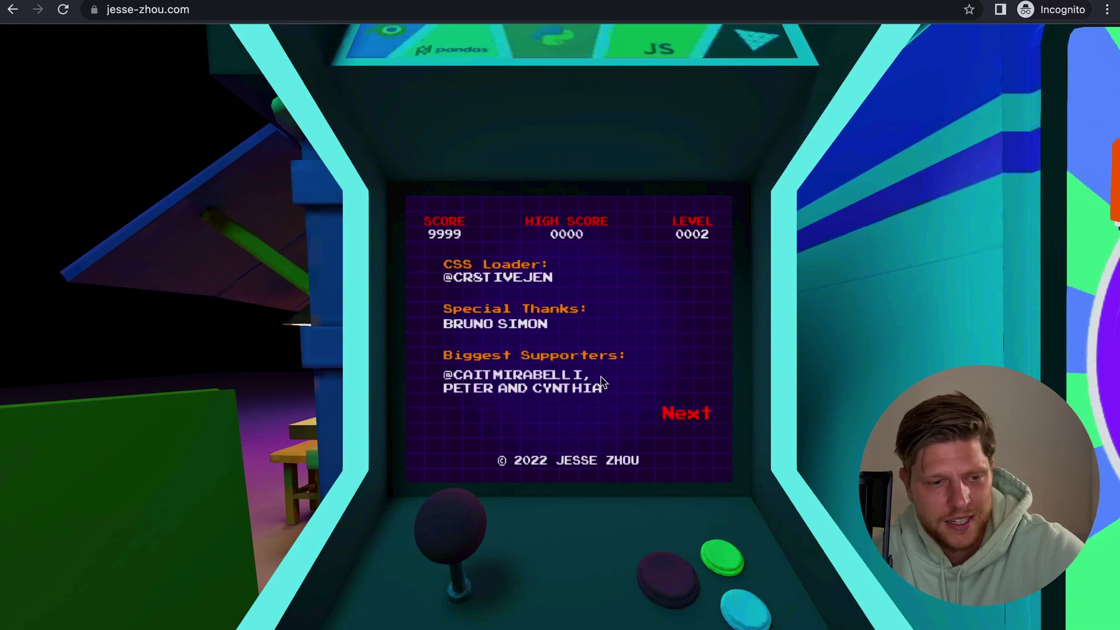
click(673, 413)
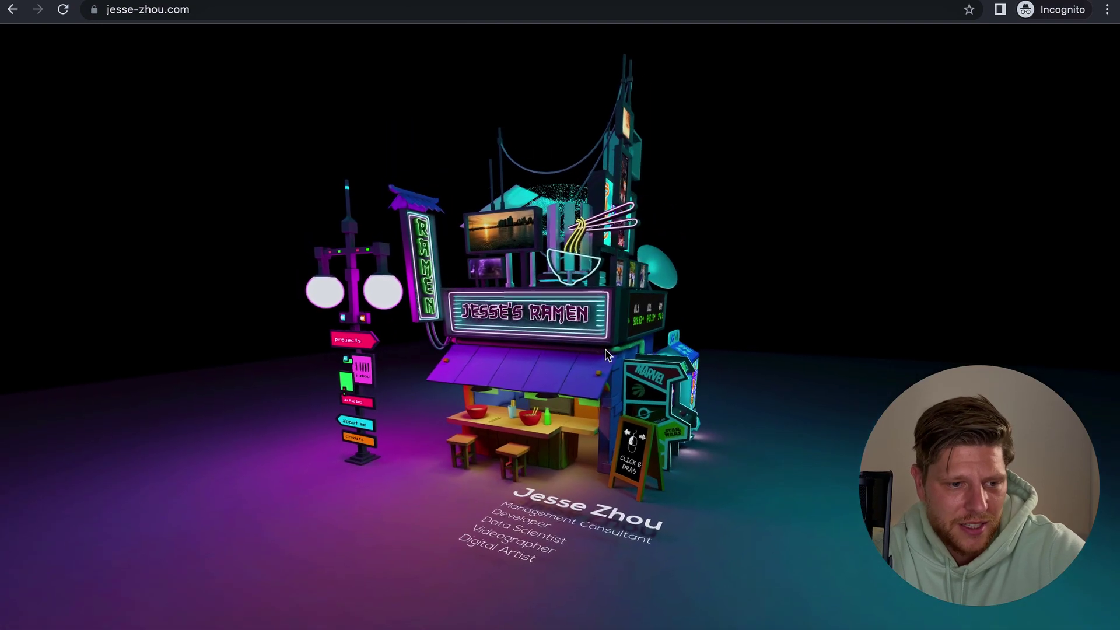
drag(607, 354, 661, 353)
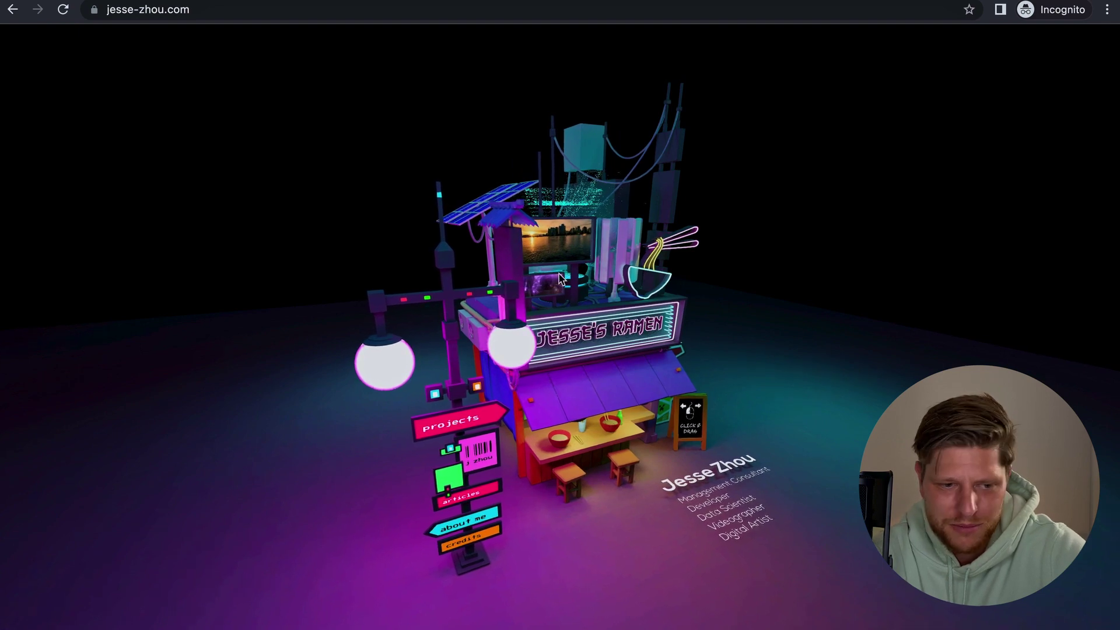
drag(540, 317, 533, 260)
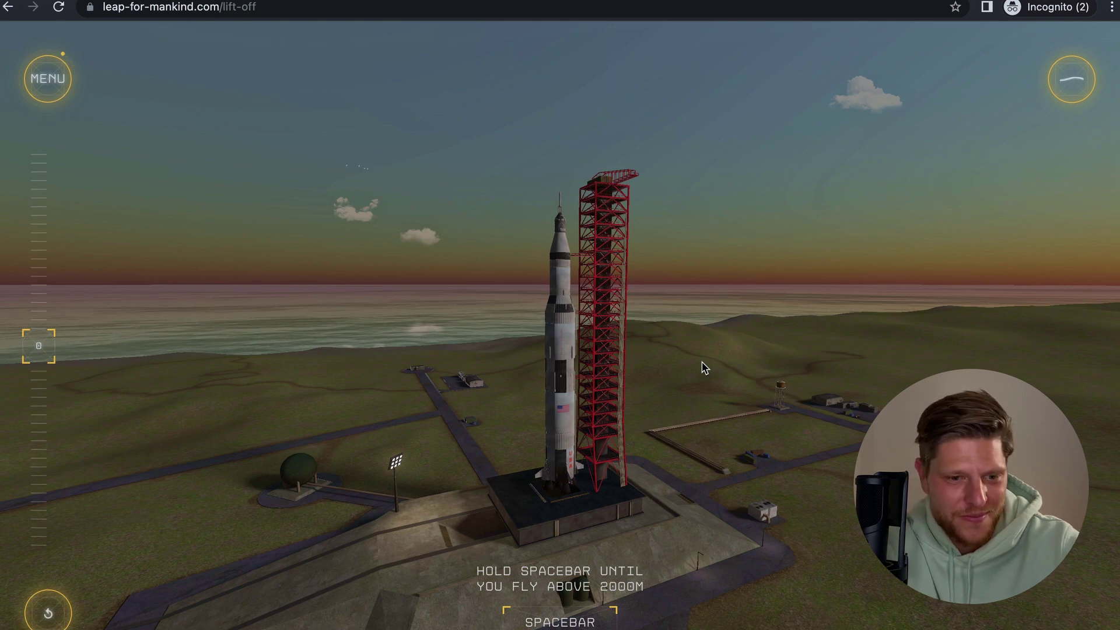
- Ignite the rocket with the spacebar, then relight the engine to keep climbing
key(space)
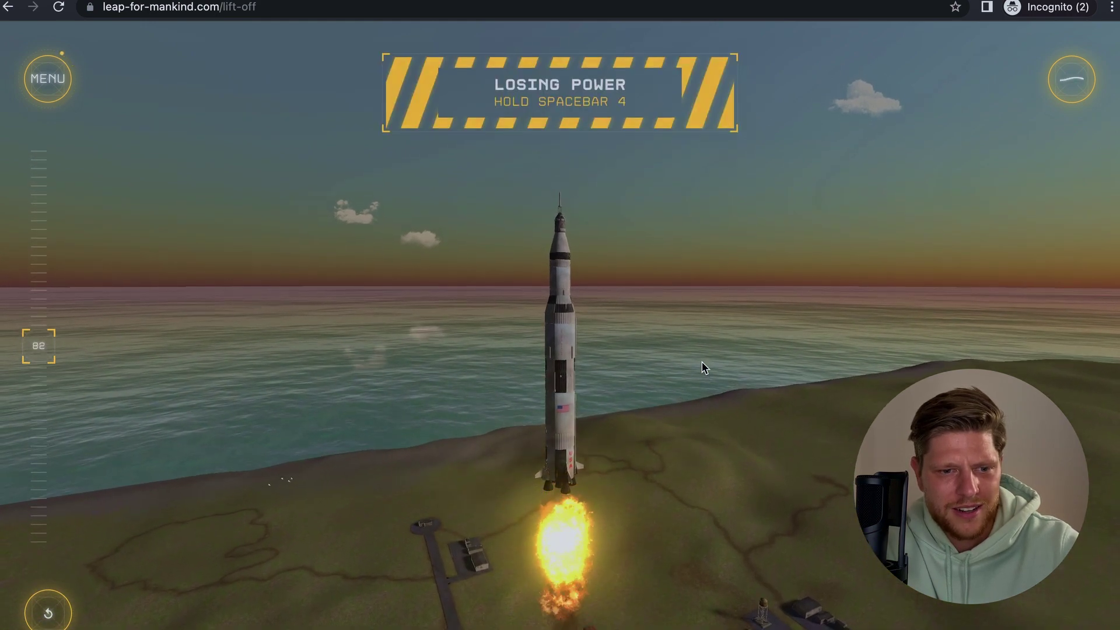
key(space)
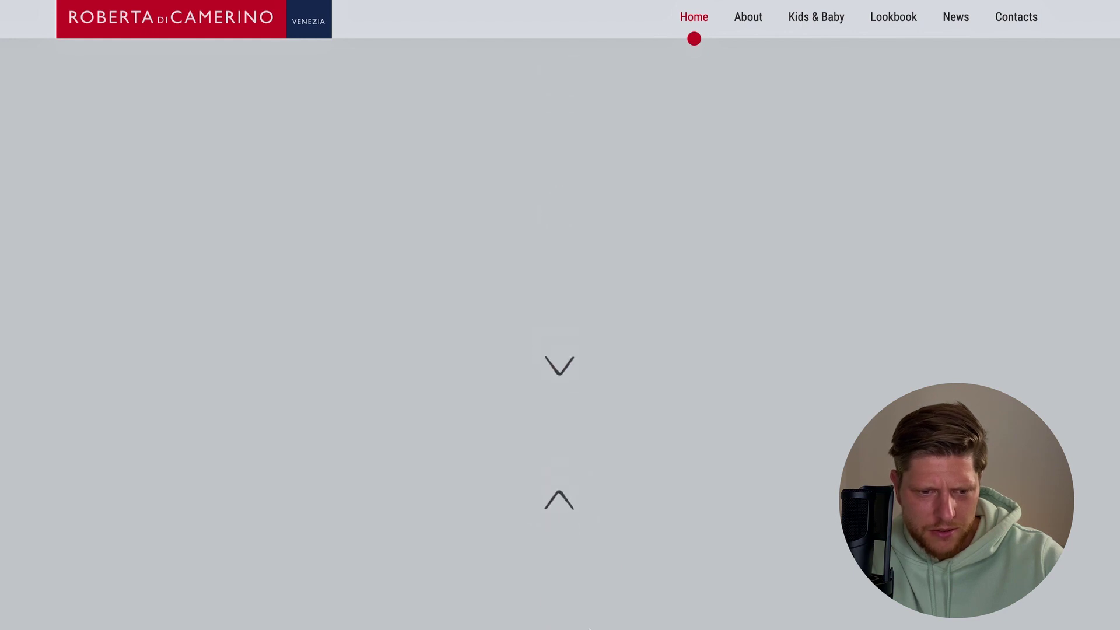
scroll(560, 350, down, 2)
scroll(560, 350, down, 2)
scroll(560, 350, down, 2)
scroll(561, 350, down, 3)
scroll(560, 350, down, 2)
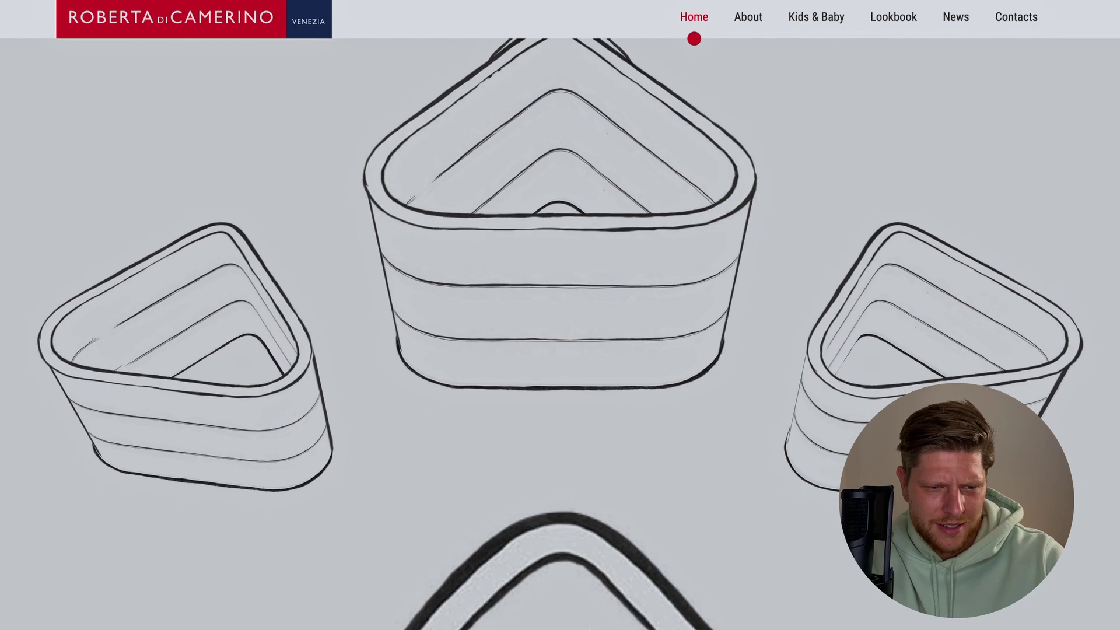
scroll(560, 350, down, 3)
scroll(588, 625, down, 2)
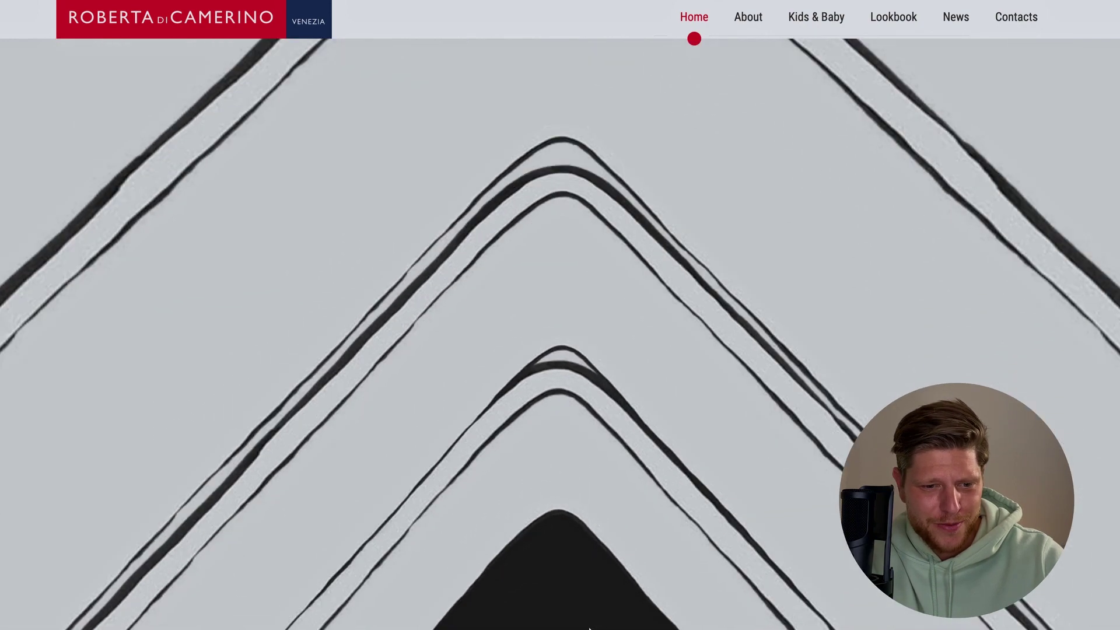
scroll(589, 625, down, 2)
scroll(588, 625, down, 2)
scroll(589, 624, down, 2)
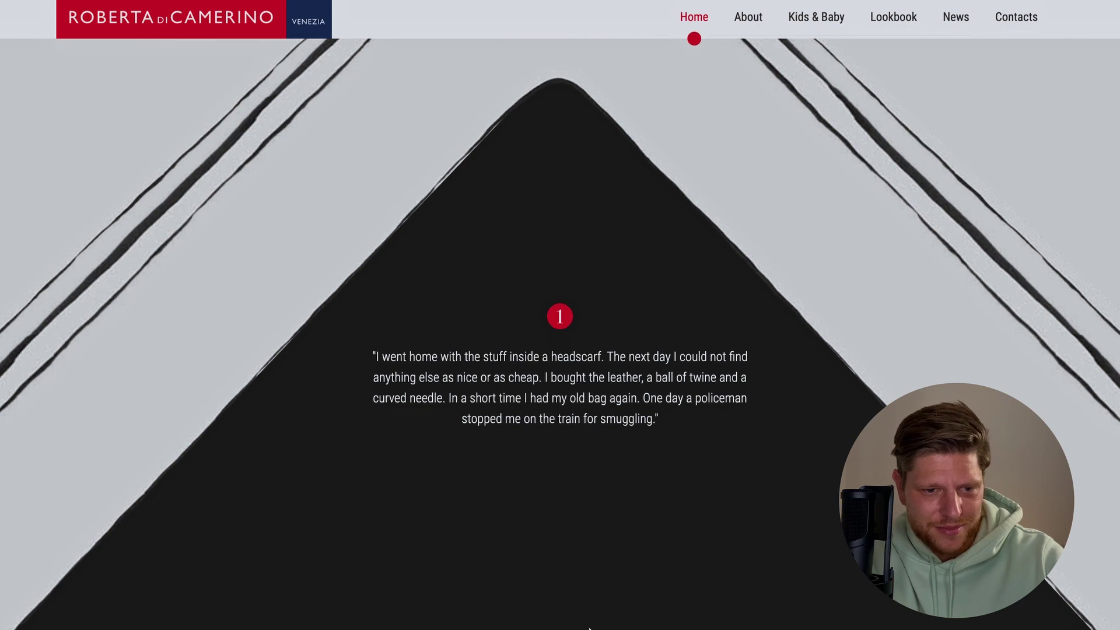
scroll(589, 625, down, 2)
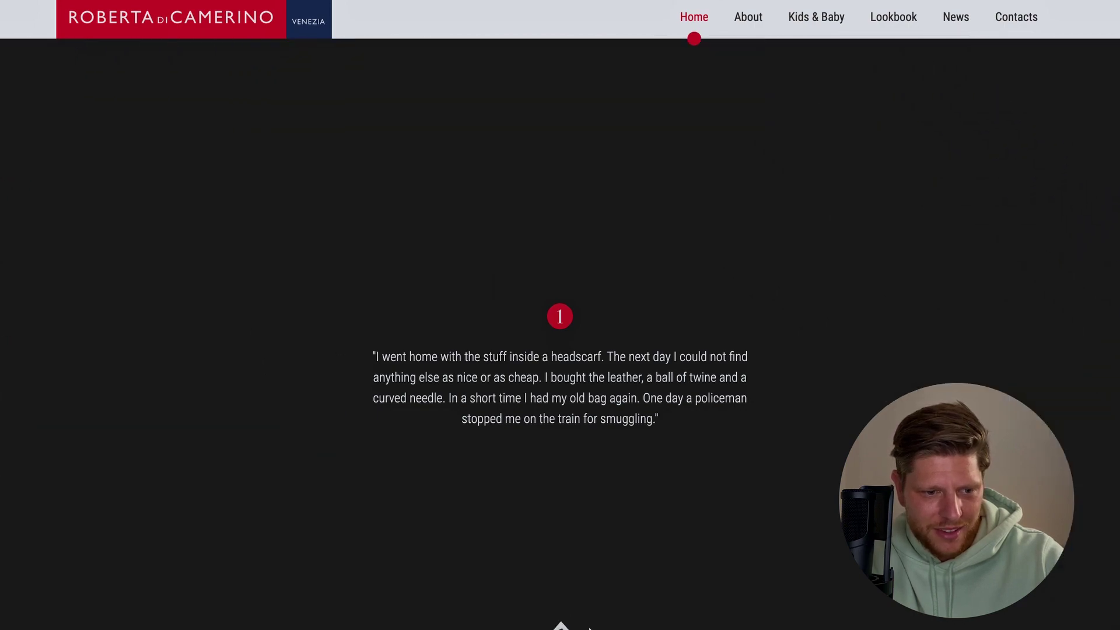
scroll(588, 625, down, 2)
scroll(589, 626, down, 2)
scroll(589, 625, down, 2)
scroll(588, 625, down, 2)
scroll(589, 625, down, 1)
scroll(589, 625, down, 2)
scroll(588, 625, down, 2)
scroll(589, 625, down, 2)
scroll(589, 625, down, 2)
scroll(588, 625, down, 2)
scroll(589, 624, down, 2)
scroll(589, 625, down, 2)
scroll(589, 625, down, 2)
scroll(589, 624, down, 3)
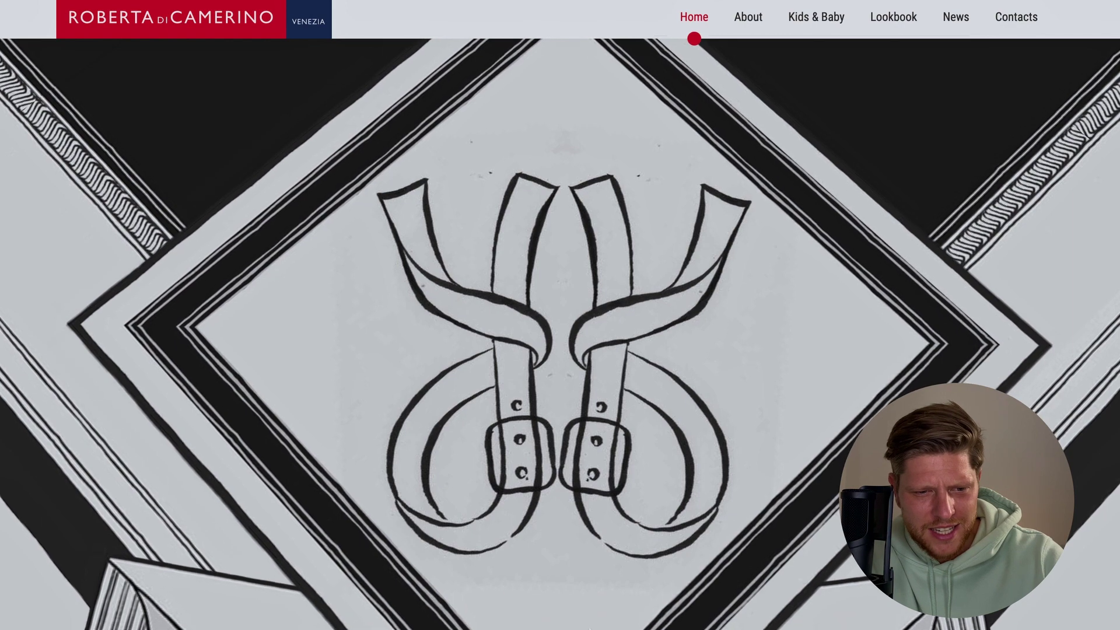
scroll(589, 625, down, 3)
scroll(589, 625, down, 2)
scroll(589, 625, down, 2)
scroll(589, 625, down, 3)
scroll(589, 625, down, 2)
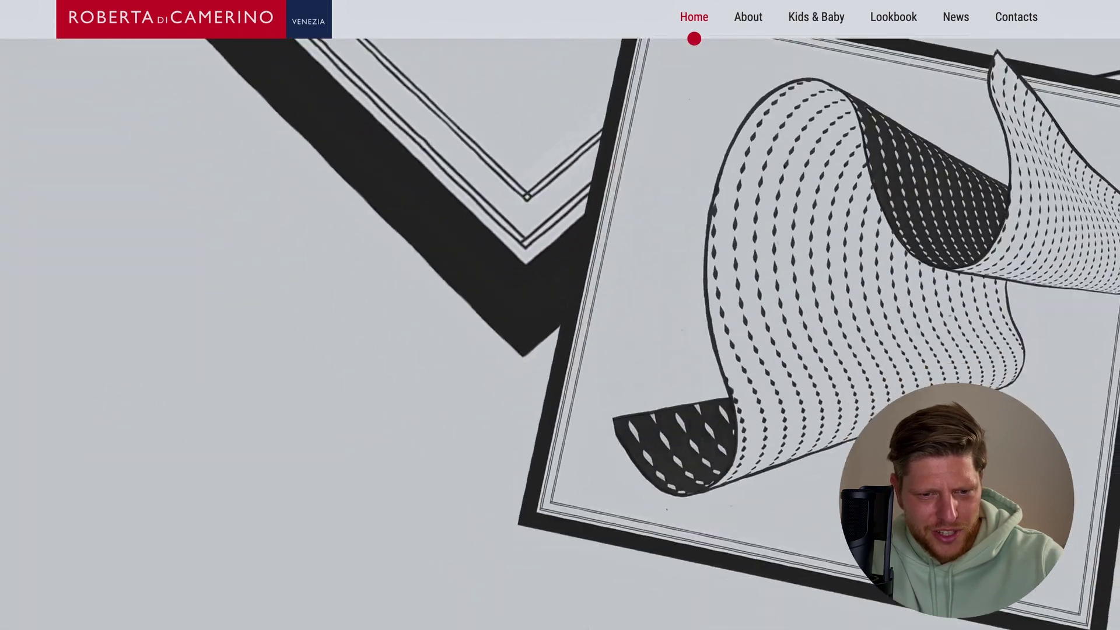
scroll(589, 625, down, 2)
scroll(589, 624, down, 2)
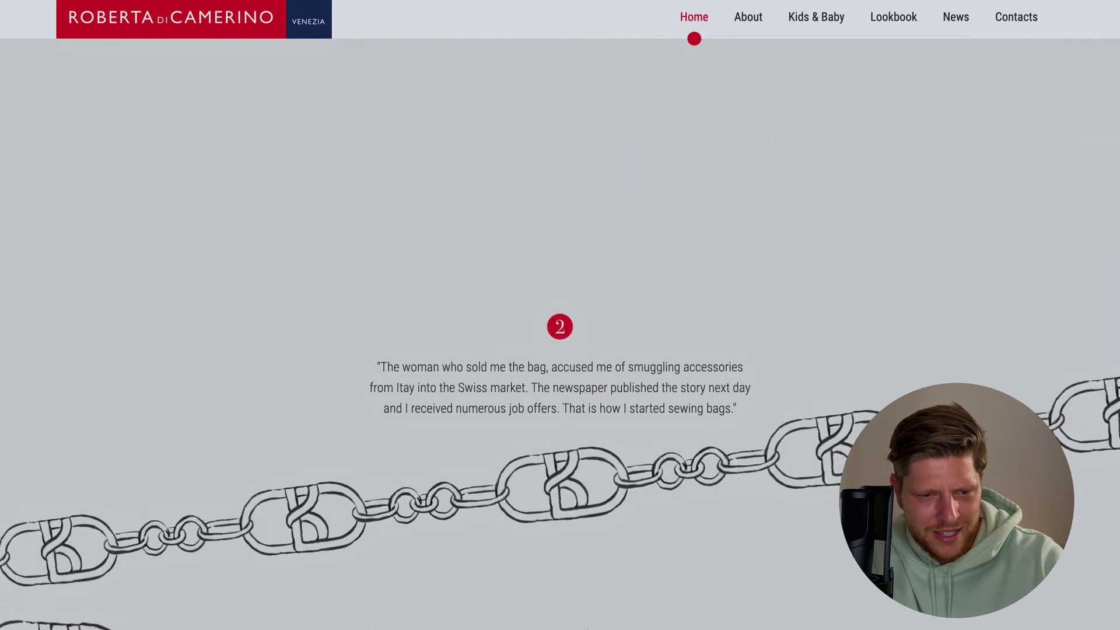
scroll(589, 625, down, 2)
scroll(589, 625, down, 2)
scroll(588, 625, down, 2)
scroll(589, 626, down, 2)
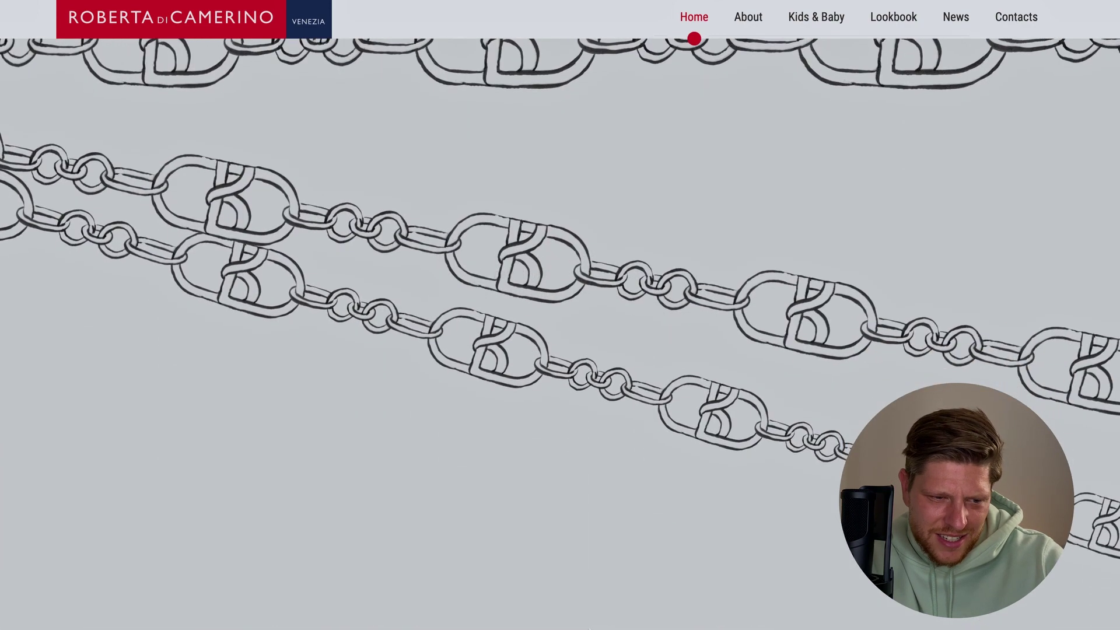
scroll(589, 626, down, 2)
scroll(589, 625, down, 2)
scroll(588, 625, down, 2)
scroll(589, 625, down, 2)
scroll(589, 625, down, 2)
scroll(589, 625, down, 2)
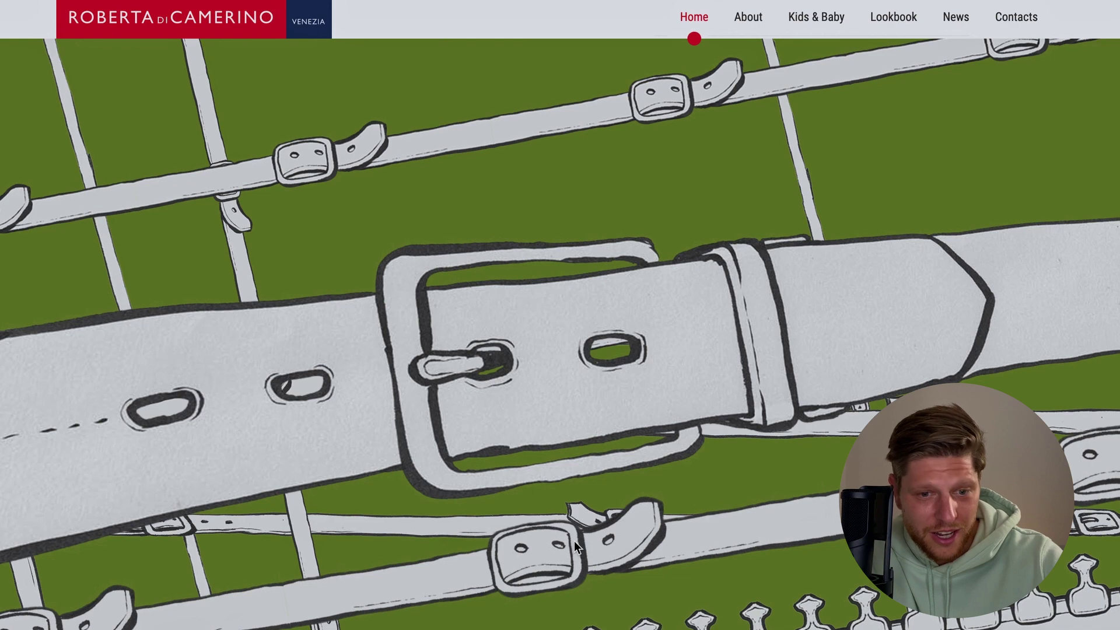
scroll(574, 541, down, 3)
scroll(574, 541, down, 5)
scroll(574, 547, down, 5)
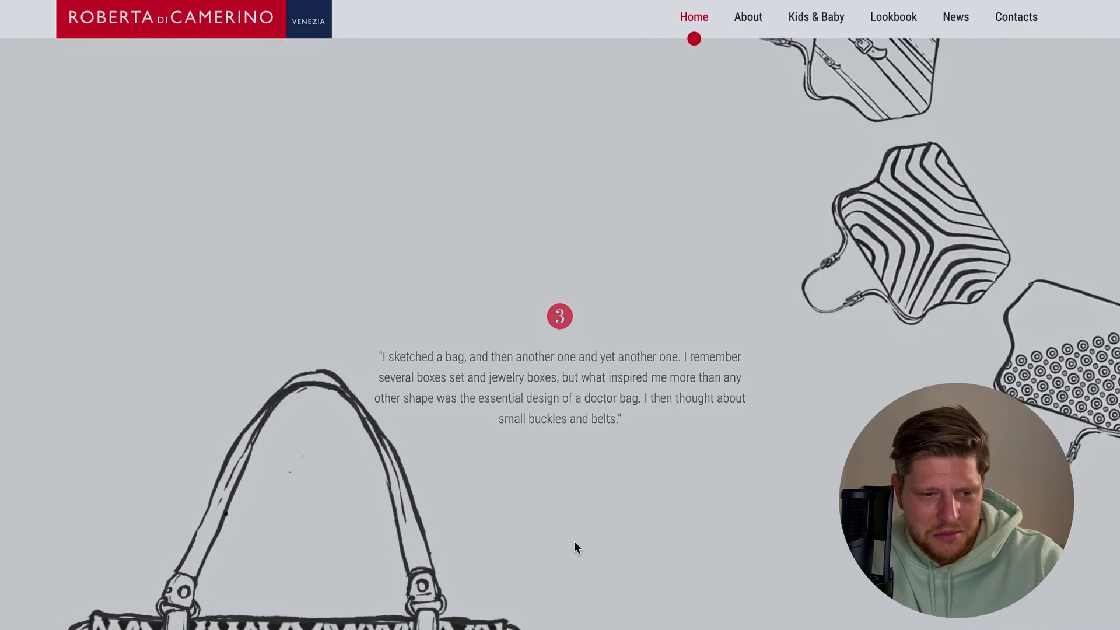
scroll(574, 547, down, 10)
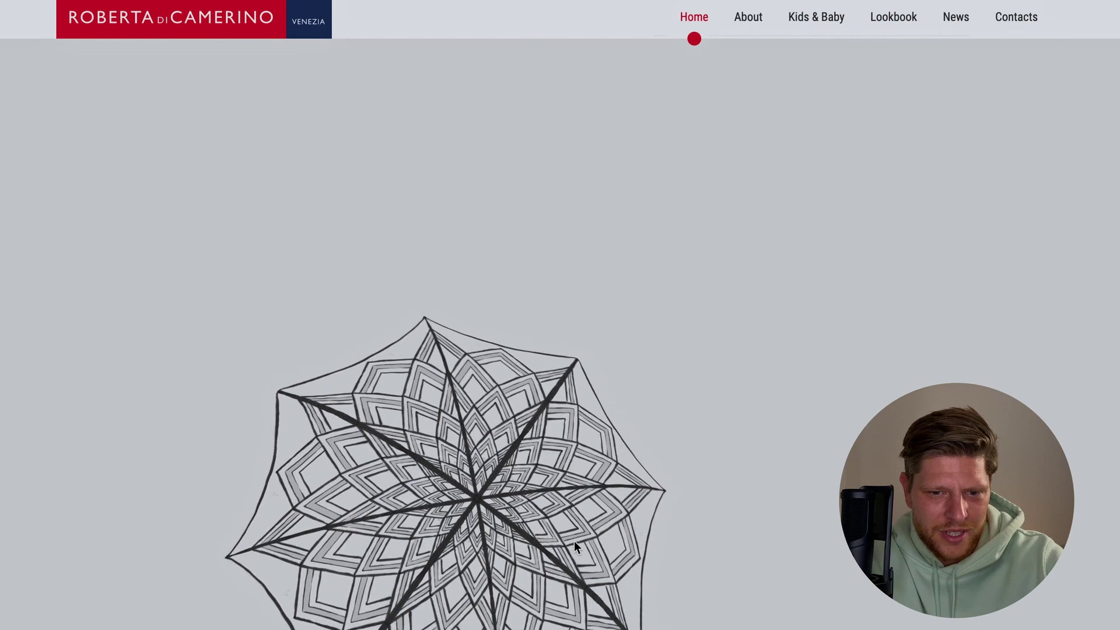
scroll(576, 547, down, 5)
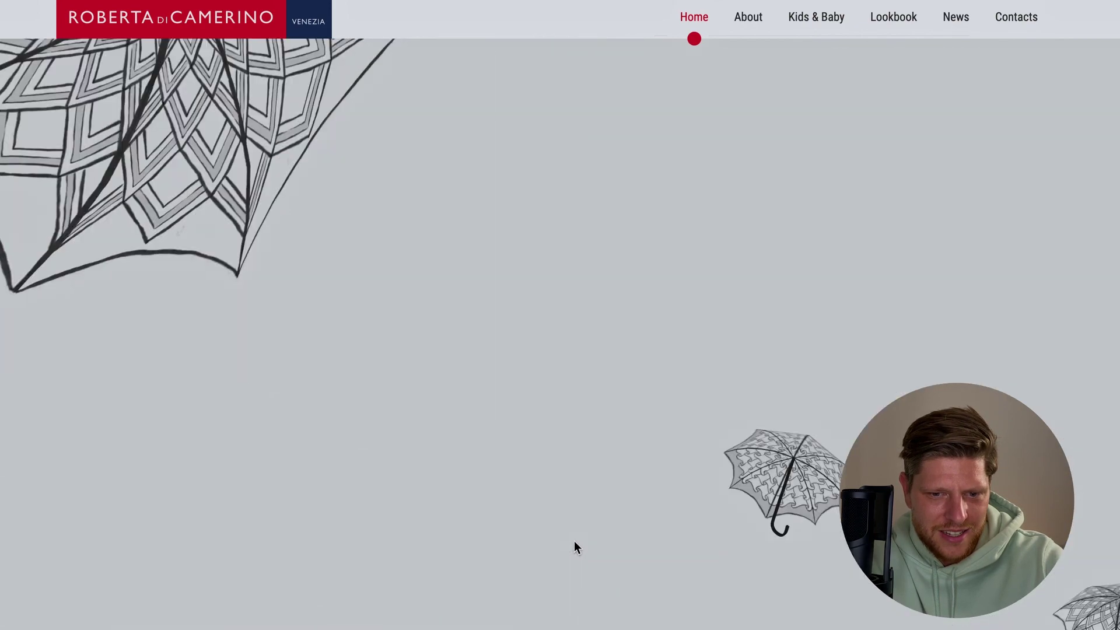
scroll(575, 547, down, 5)
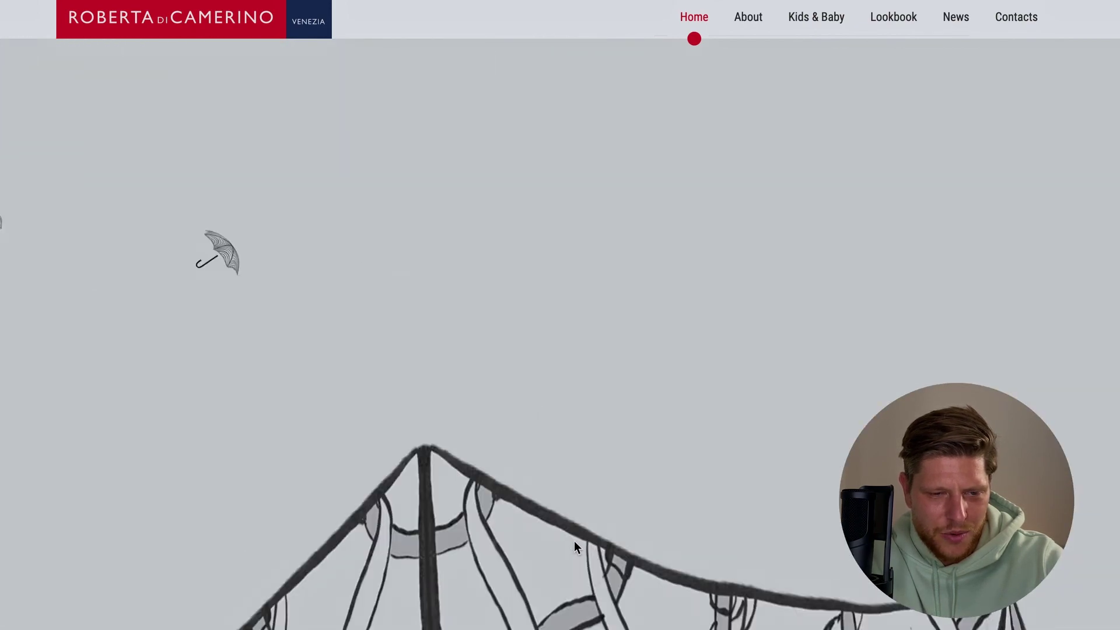
scroll(575, 543, down, 5)
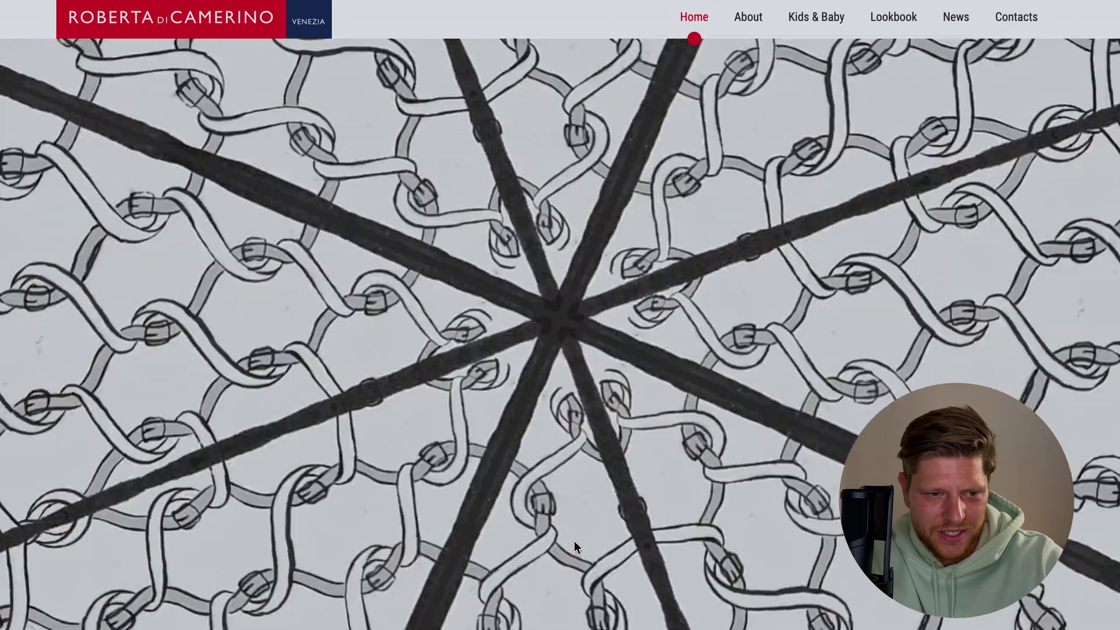
scroll(574, 542, up, 3)
scroll(574, 540, down, 3)
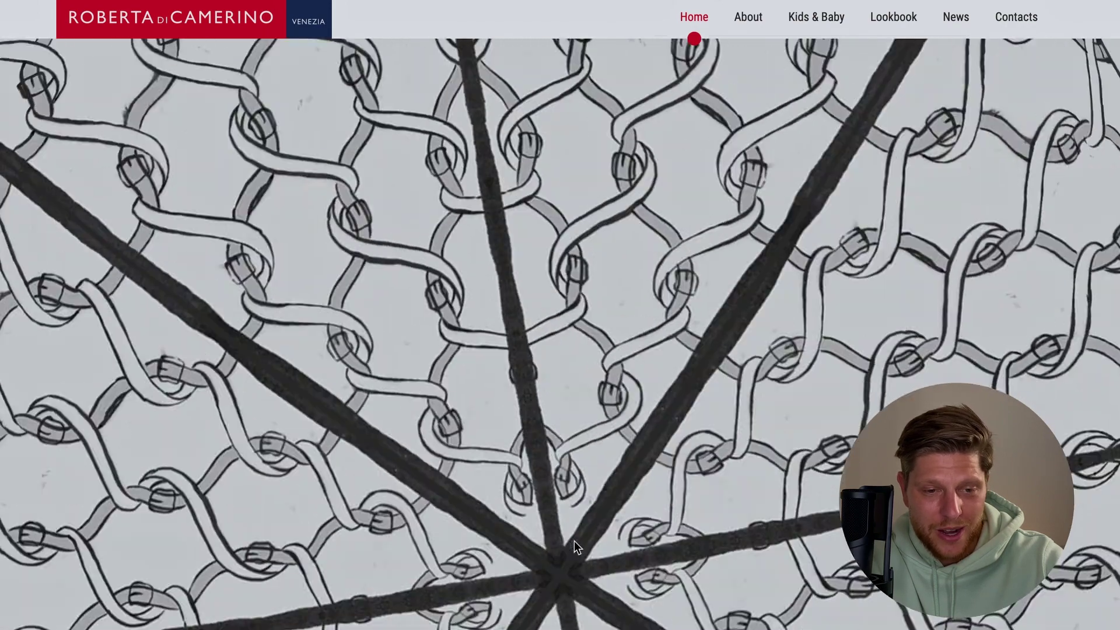
scroll(574, 542, down, 3)
scroll(574, 540, down, 3)
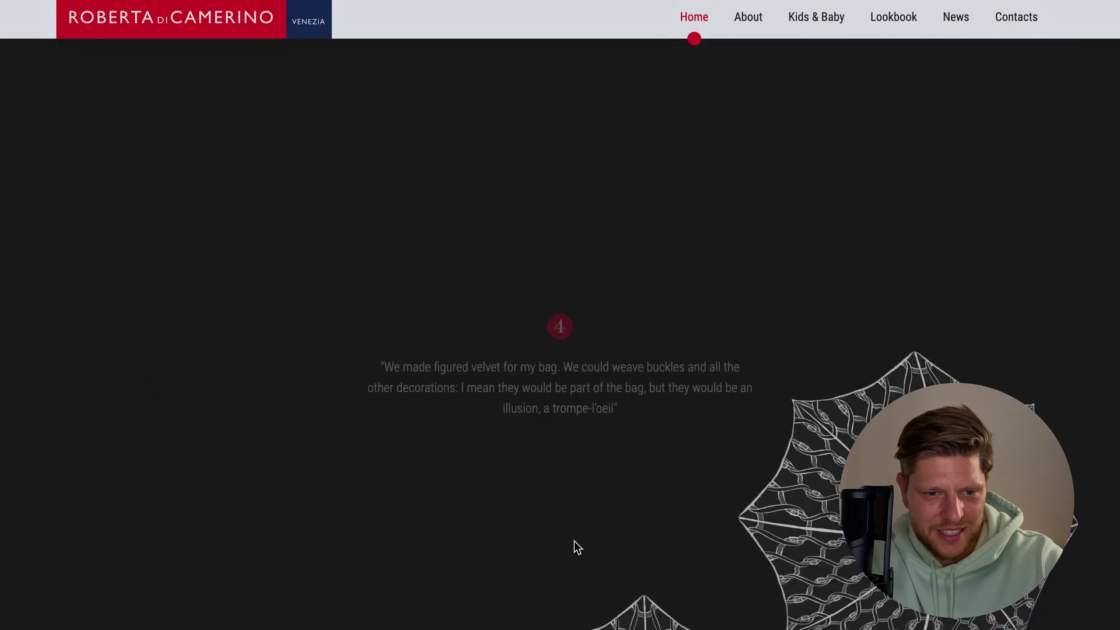
scroll(573, 541, down, 5)
scroll(574, 540, down, 2)
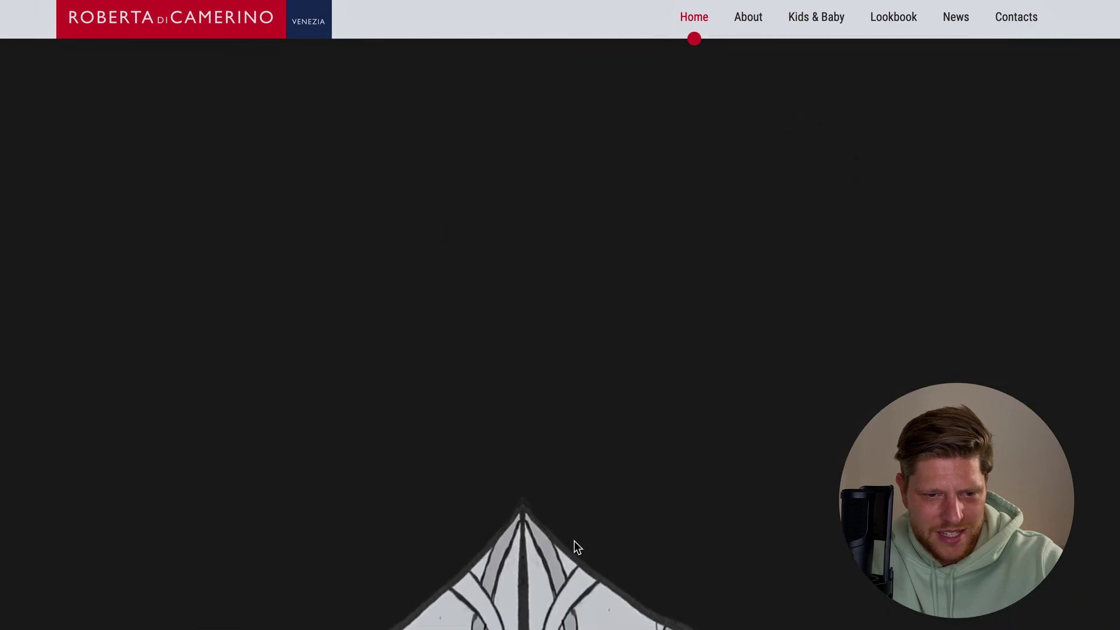
scroll(574, 542, down, 3)
scroll(574, 541, down, 3)
scroll(574, 542, down, 3)
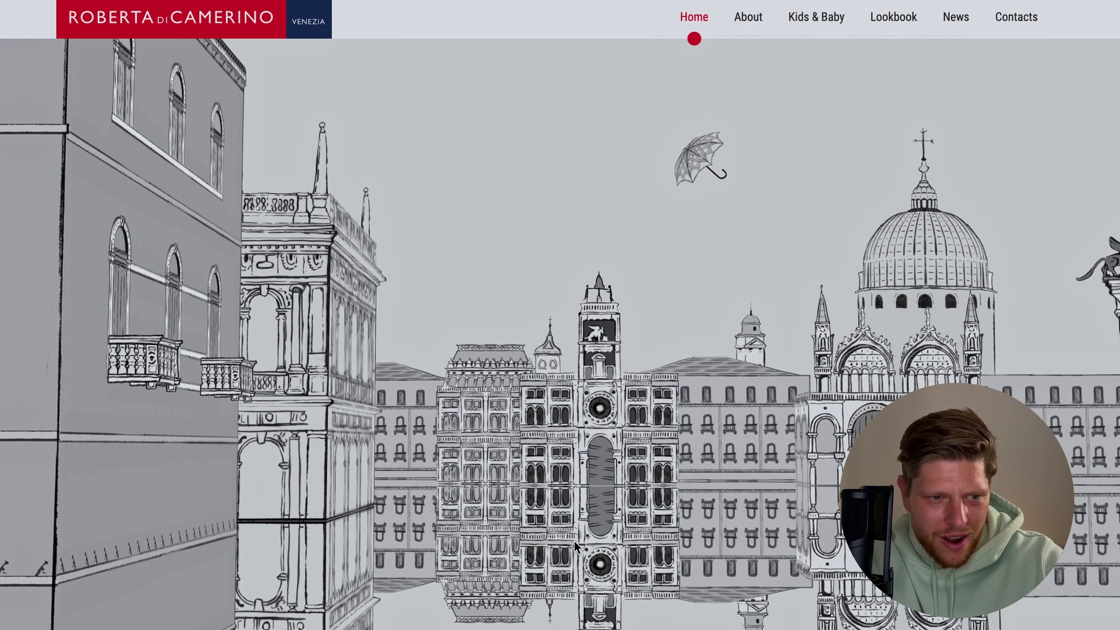
scroll(574, 542, down, 2)
scroll(574, 541, down, 2)
scroll(574, 541, down, 2)
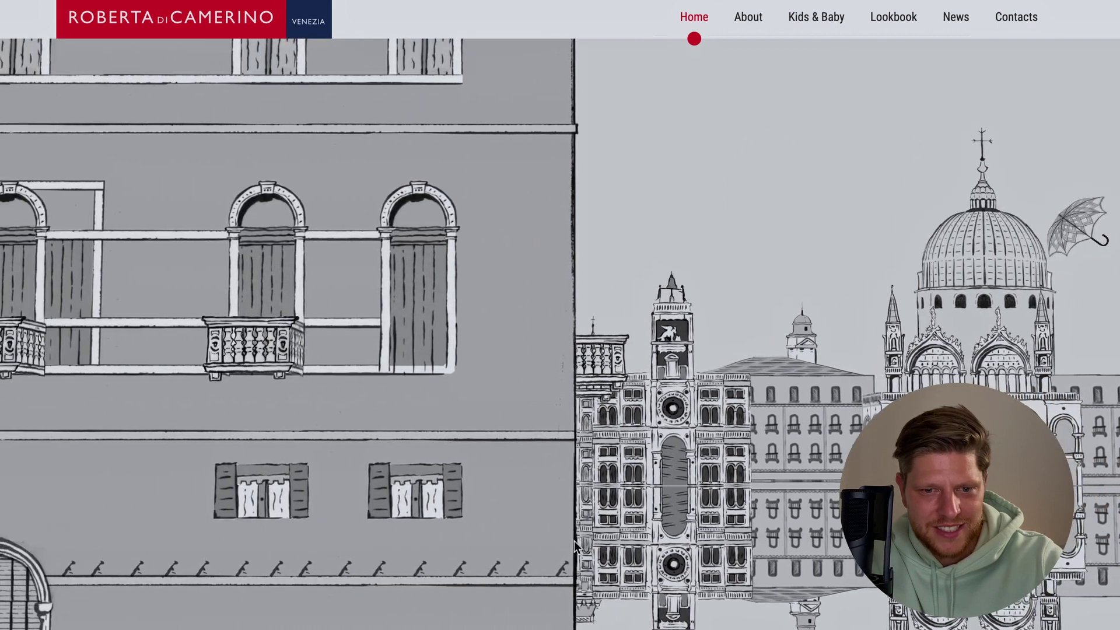
scroll(574, 541, down, 2)
scroll(573, 540, down, 2)
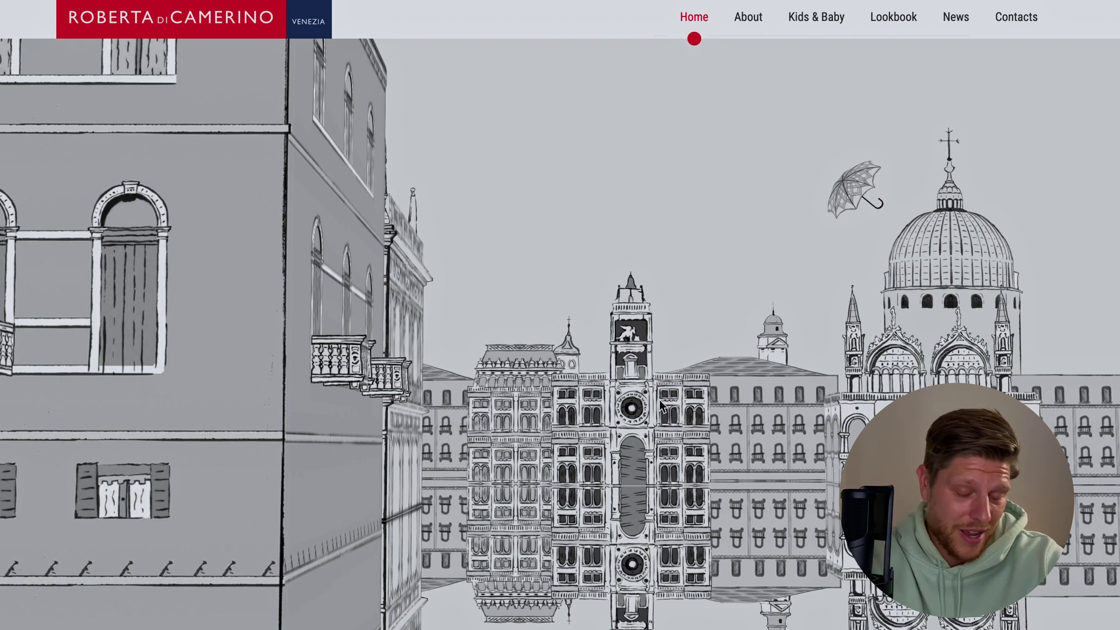
scroll(593, 477, down, 2)
scroll(593, 477, down, 1)
scroll(592, 477, down, 1)
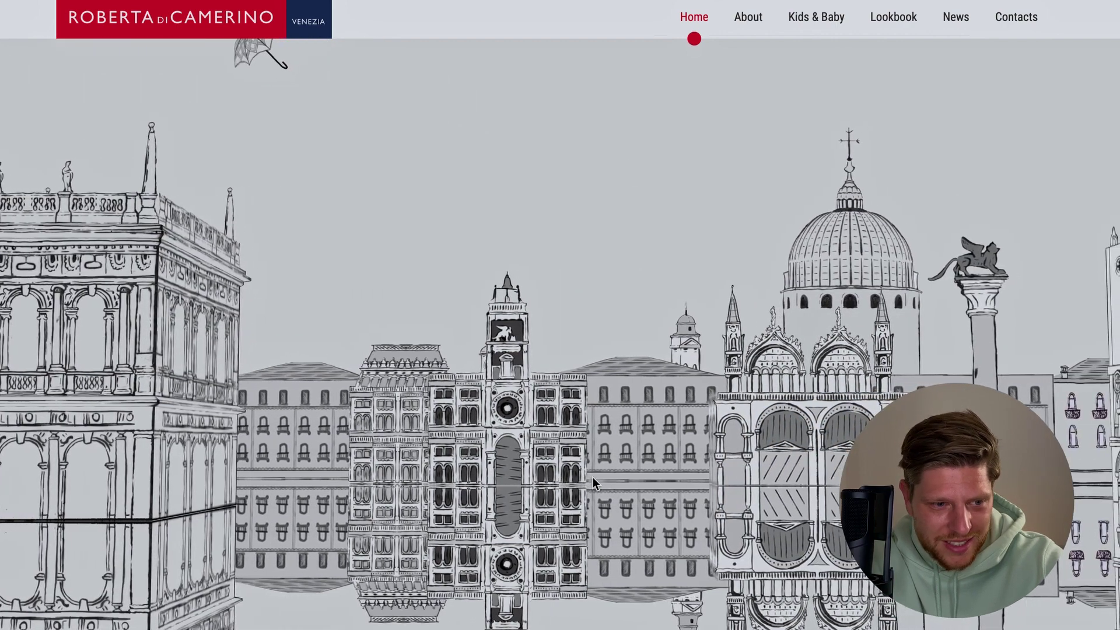
scroll(592, 477, down, 1)
scroll(592, 477, down, 1)
scroll(593, 477, down, 1)
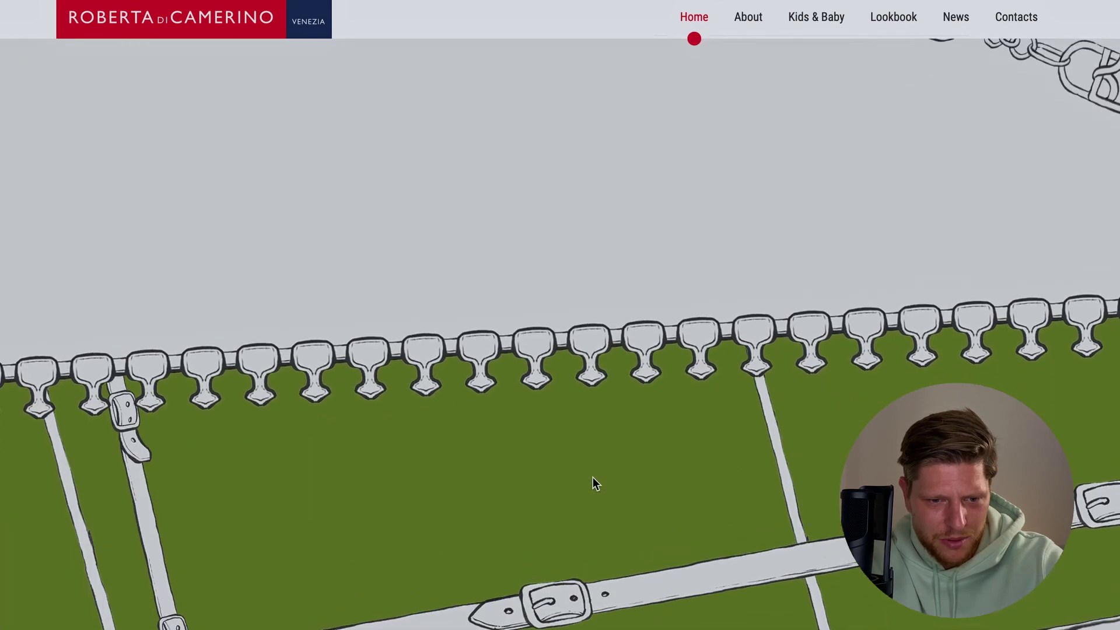
scroll(592, 477, down, 1)
scroll(592, 477, down, 1)
scroll(592, 476, down, 1)
scroll(592, 477, down, 1)
scroll(592, 477, down, 1)
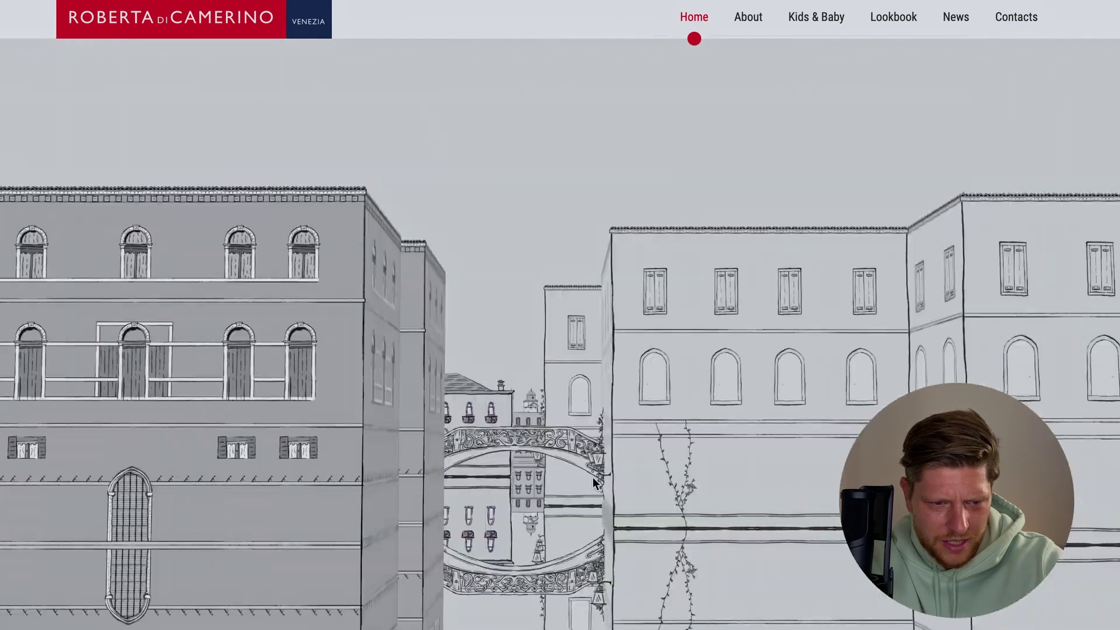
scroll(592, 483, down, 1)
scroll(592, 483, down, 1)
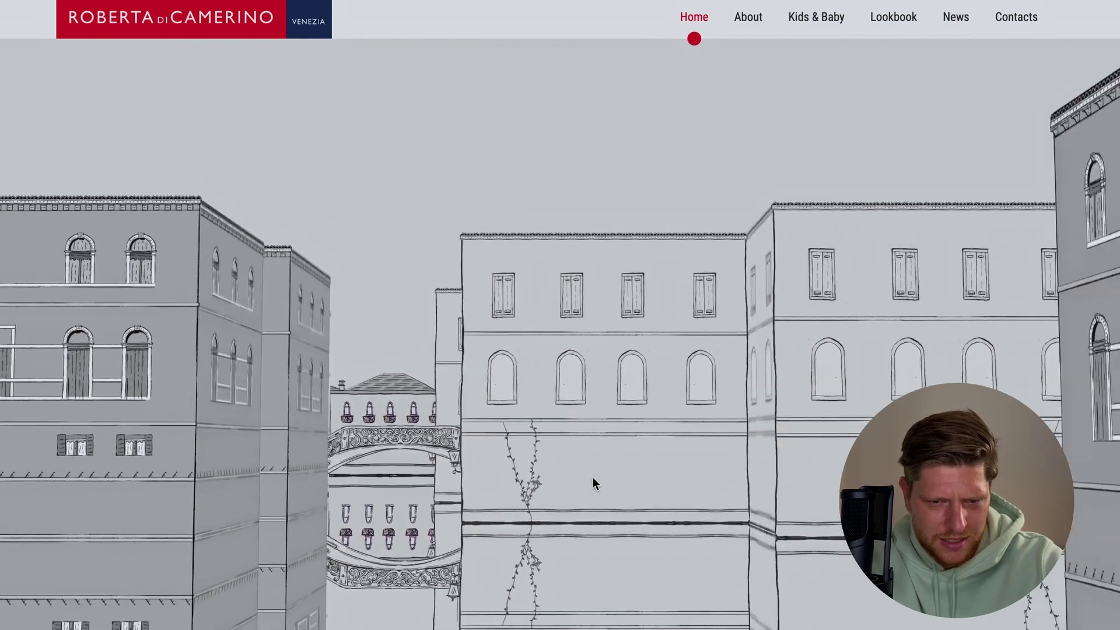
scroll(592, 477, down, 2)
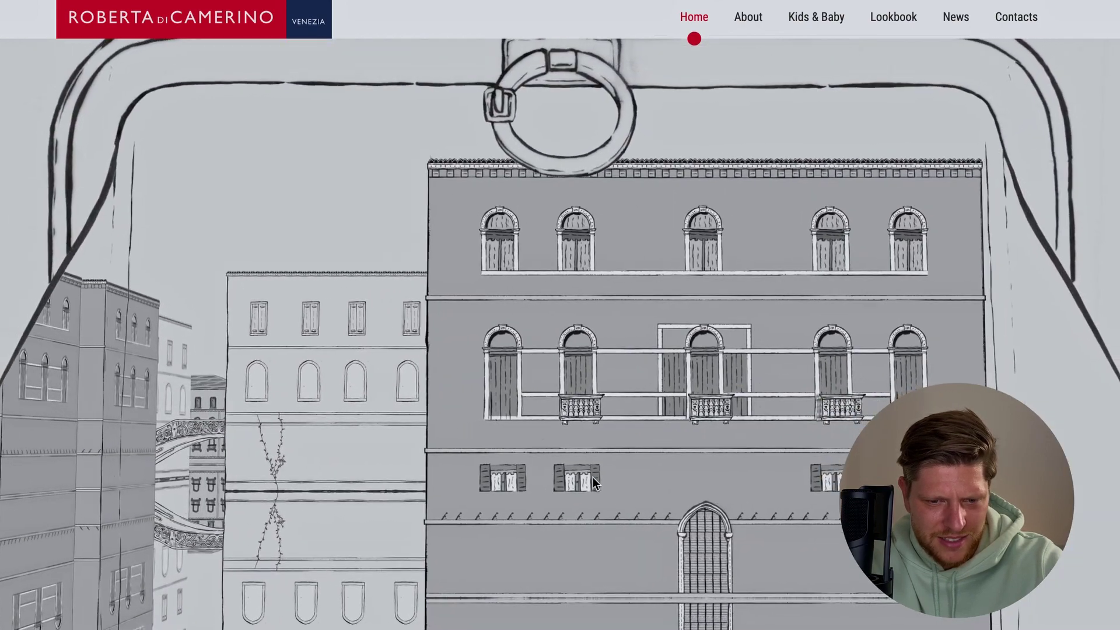
scroll(592, 479, down, 2)
scroll(593, 480, down, 1)
scroll(593, 477, down, 2)
scroll(592, 477, down, 1)
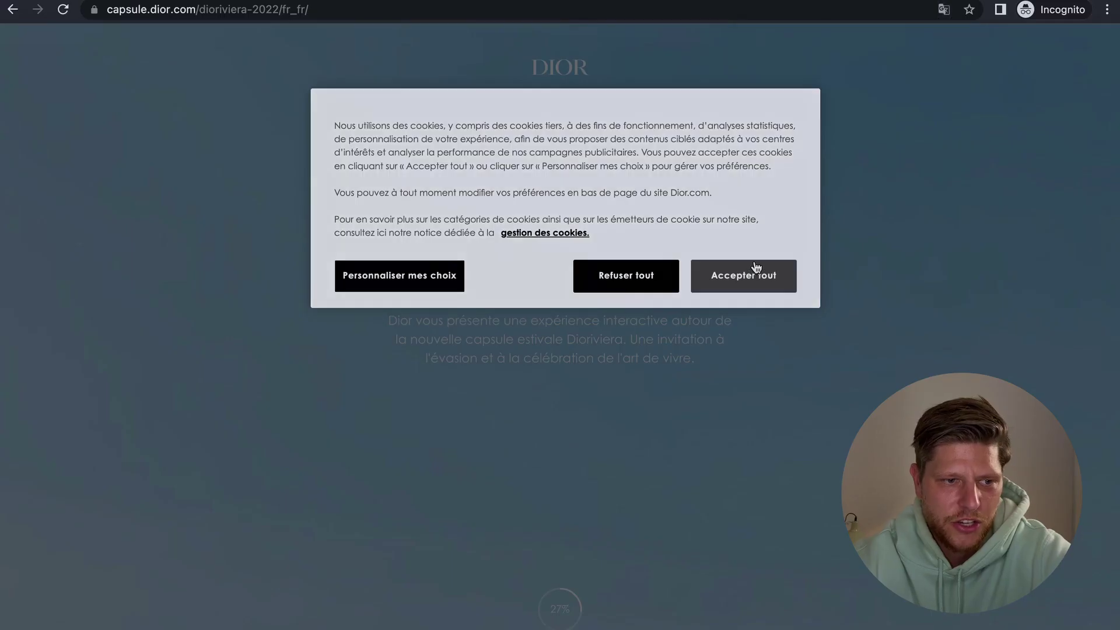
- Accept all cookies to dismiss the consent notice on the new site
click(757, 267)
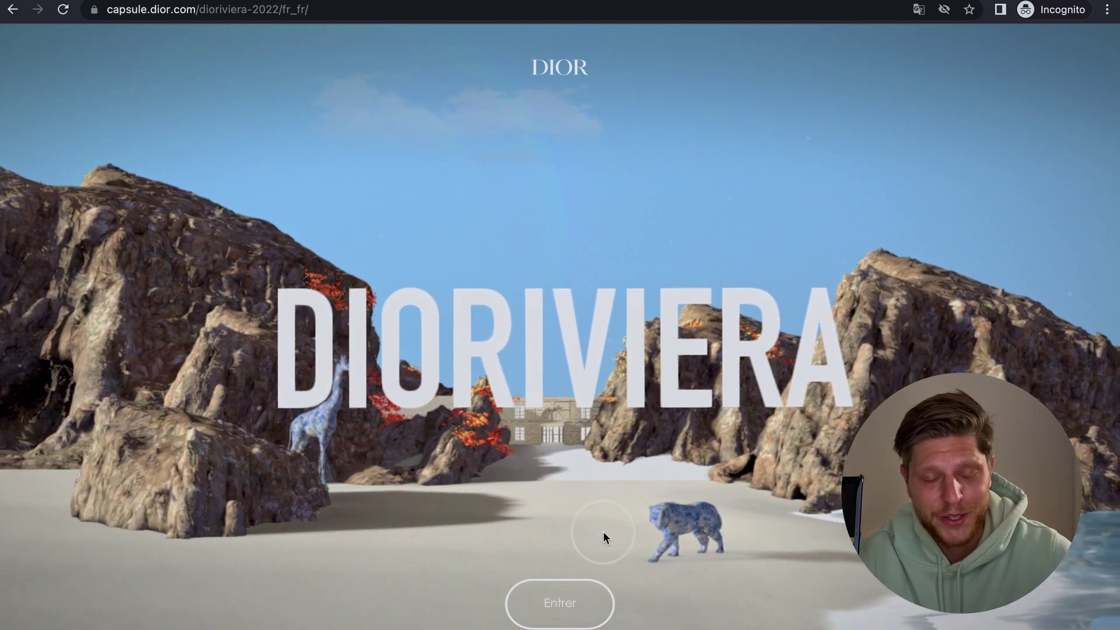
- Enter the Dioriviera 3D experience after the loader finishes
click(581, 610)
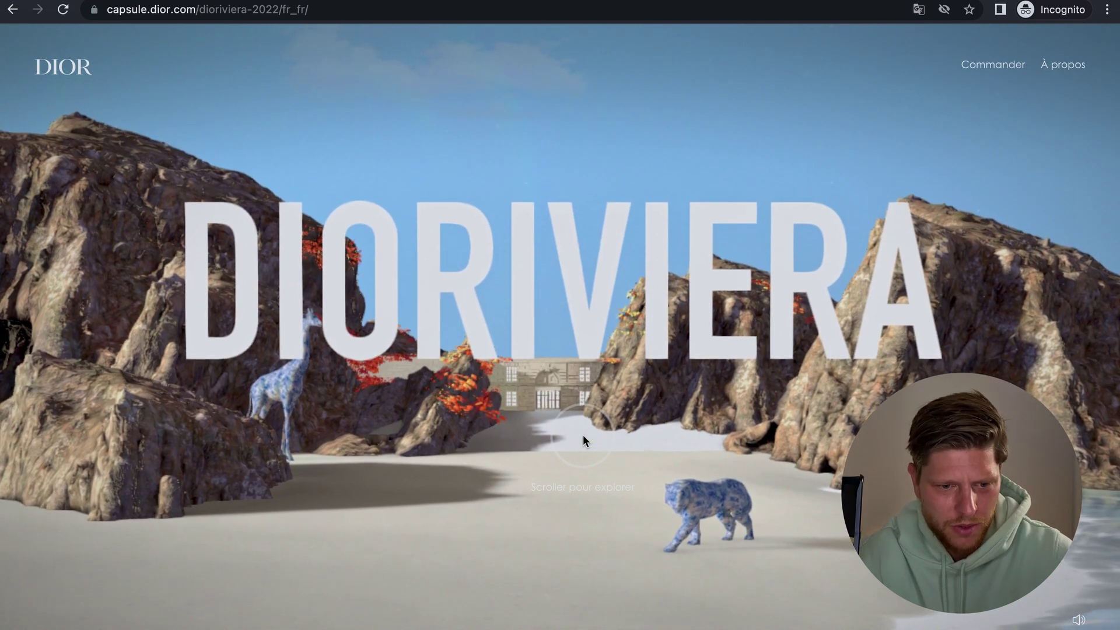
- Bring up the context menu on the beach scene and dismiss it without choosing anything
right_click(581, 431)
click(579, 424)
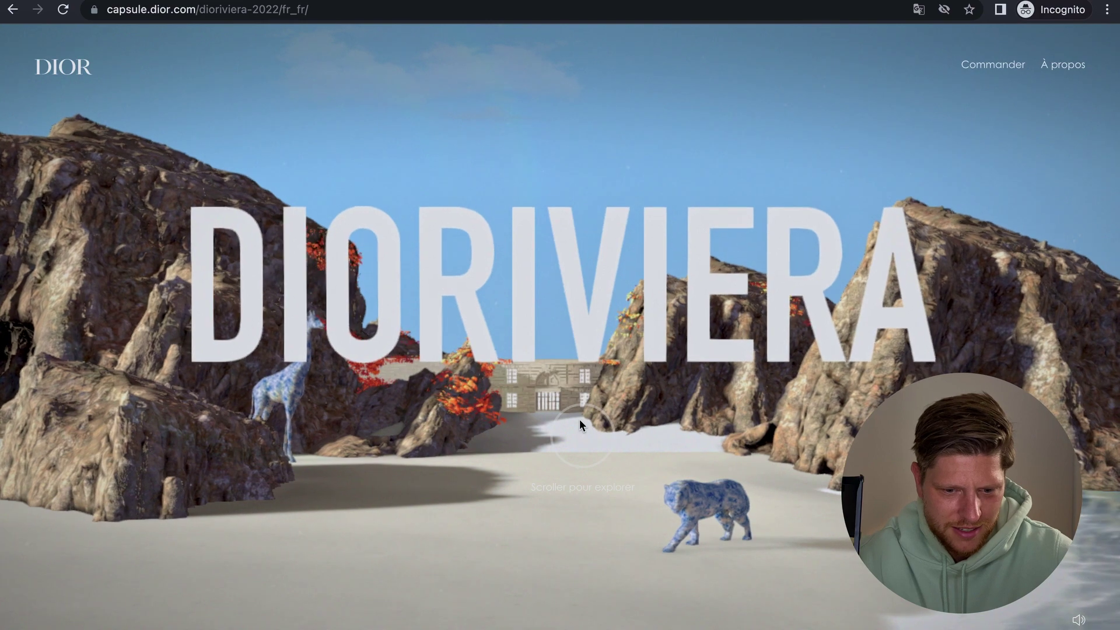
scroll(580, 419, down, 2)
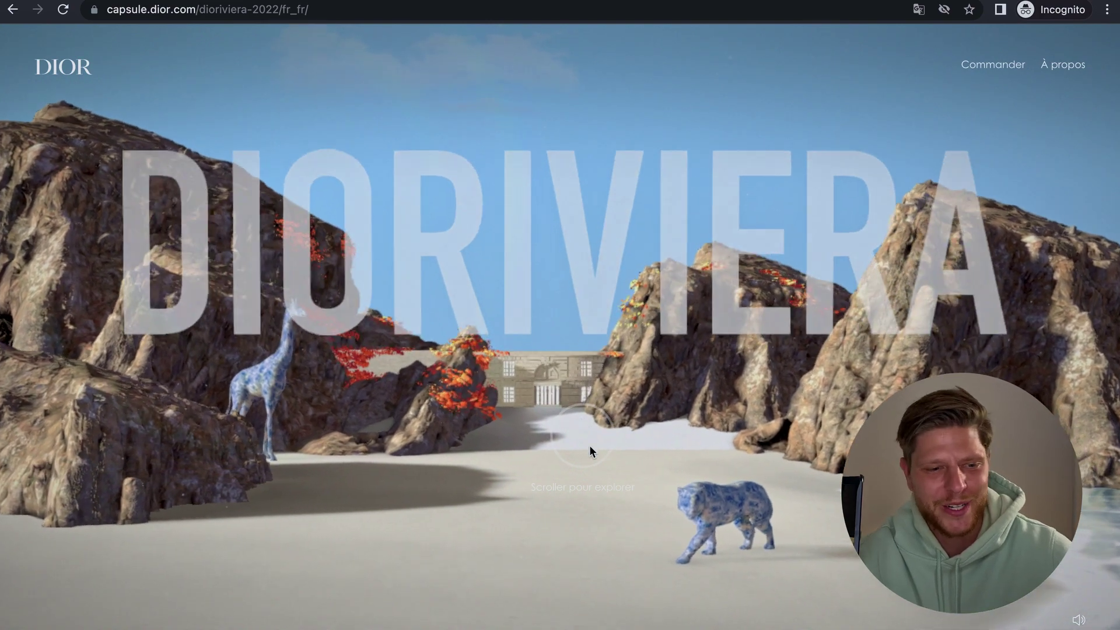
scroll(589, 445, down, 3)
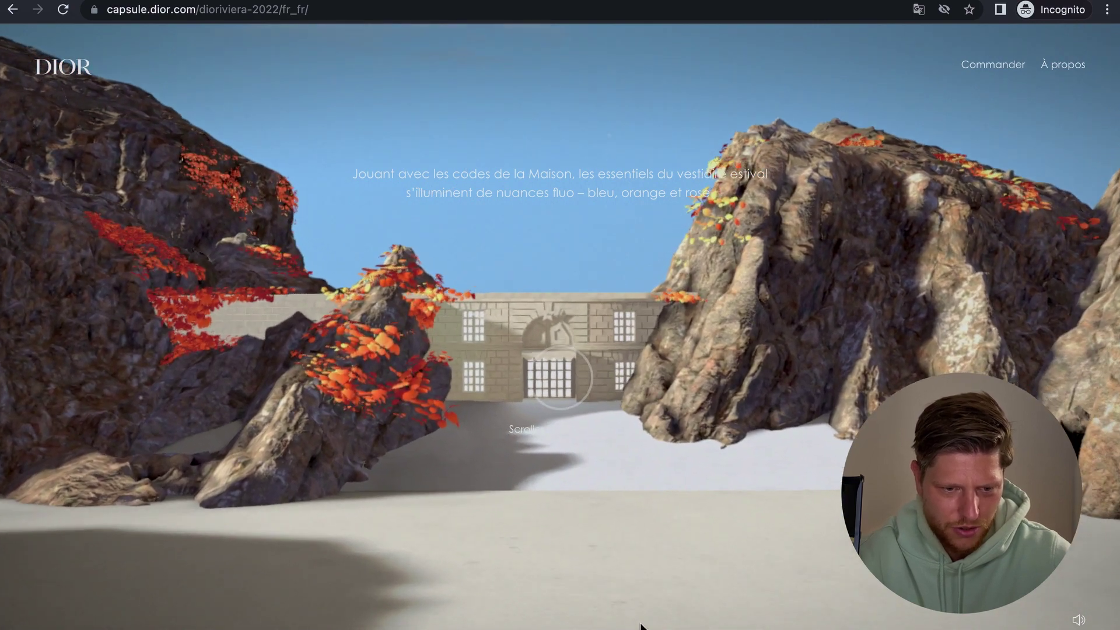
scroll(640, 612, down, 3)
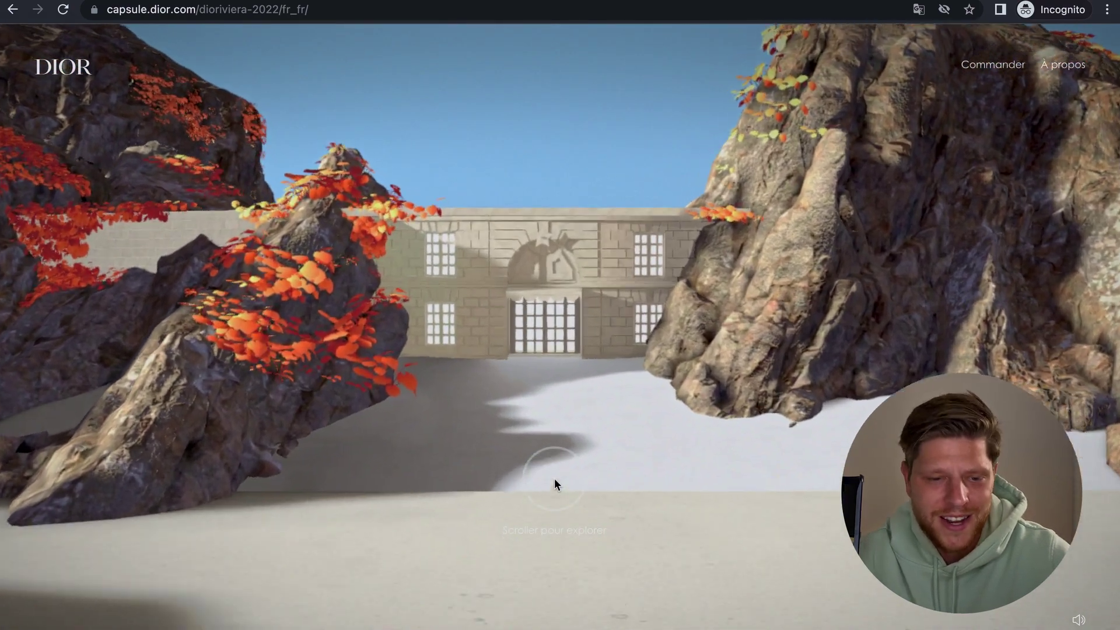
scroll(554, 479, down, 5)
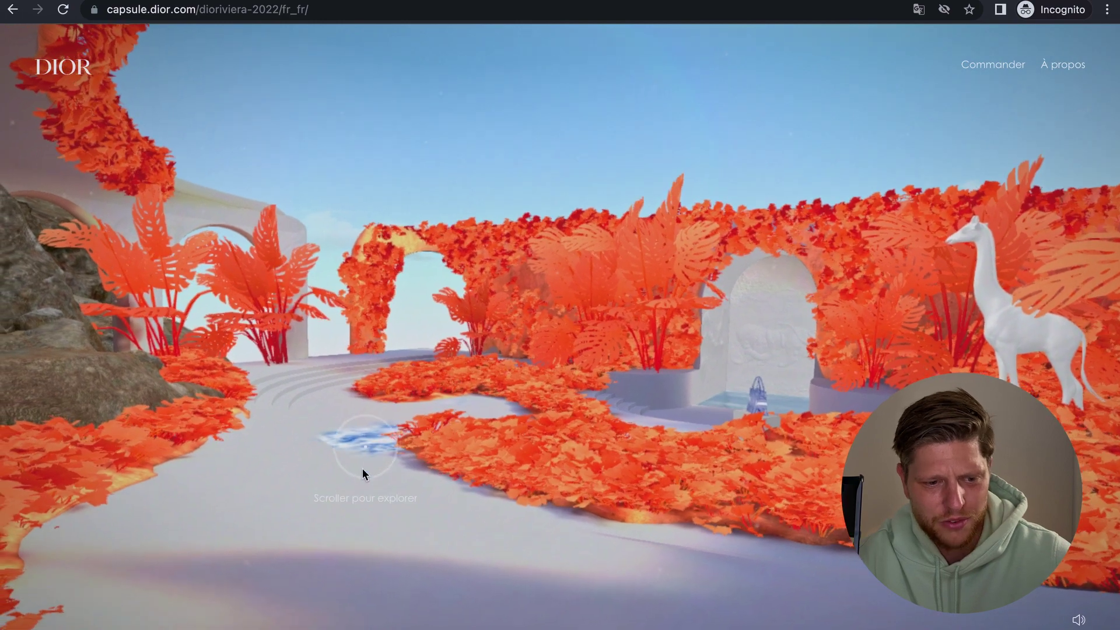
scroll(335, 430, down, 2)
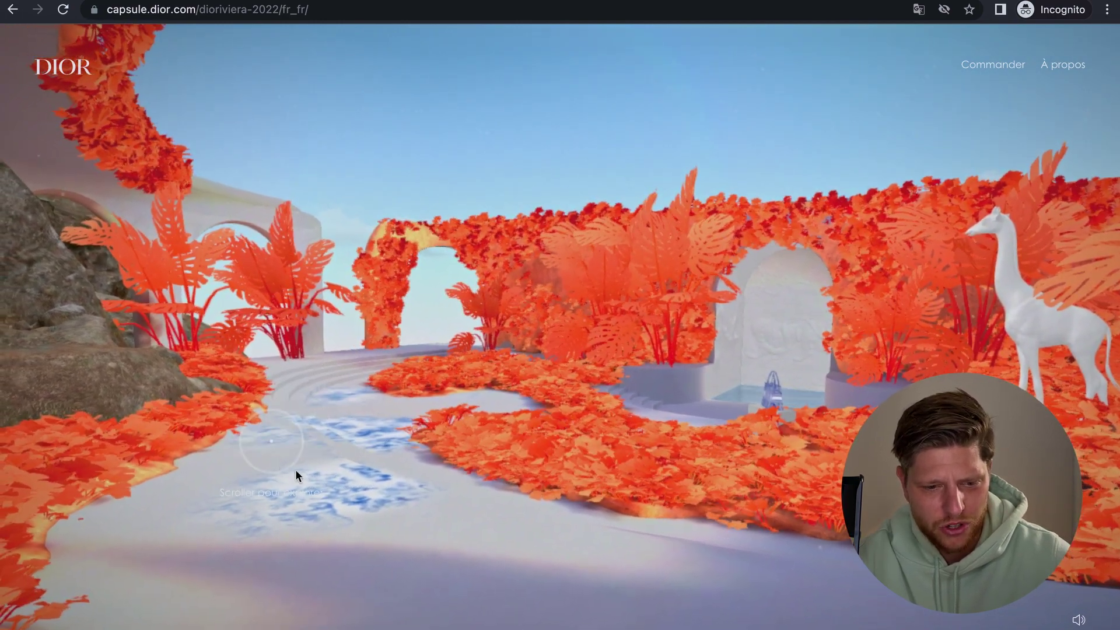
scroll(529, 561, down, 3)
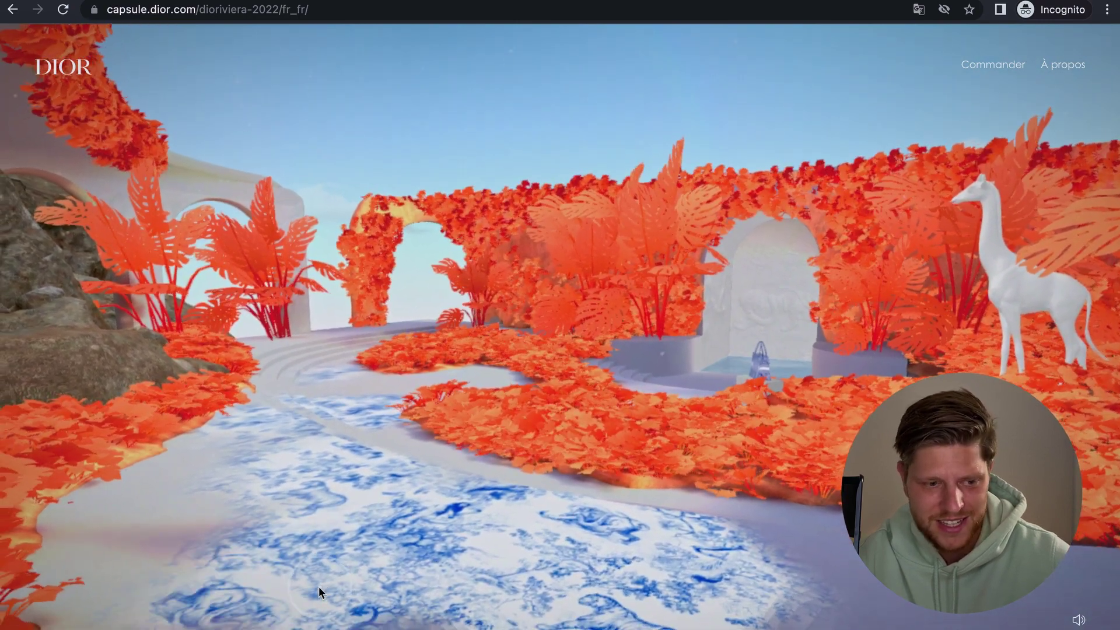
scroll(288, 398, down, 3)
scroll(296, 434, down, 3)
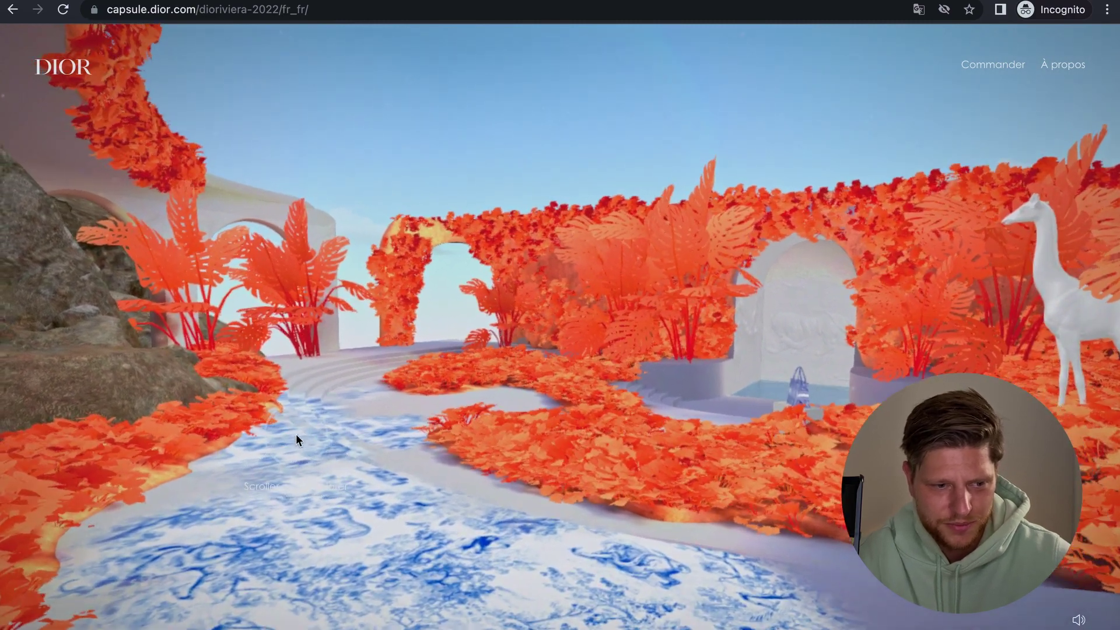
scroll(296, 434, down, 3)
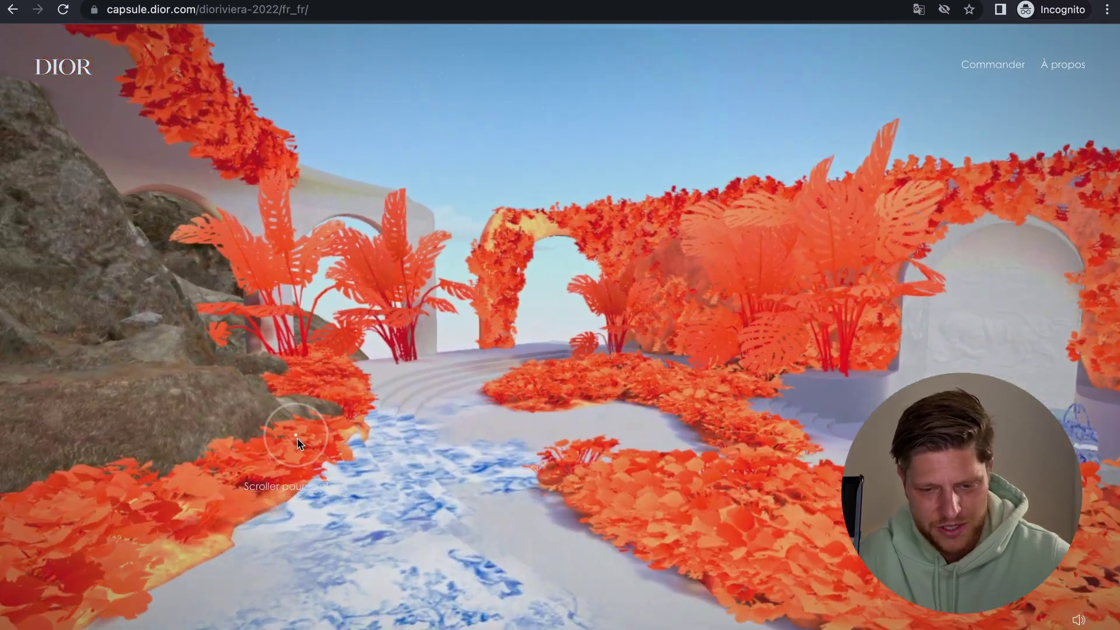
scroll(438, 506, down, 3)
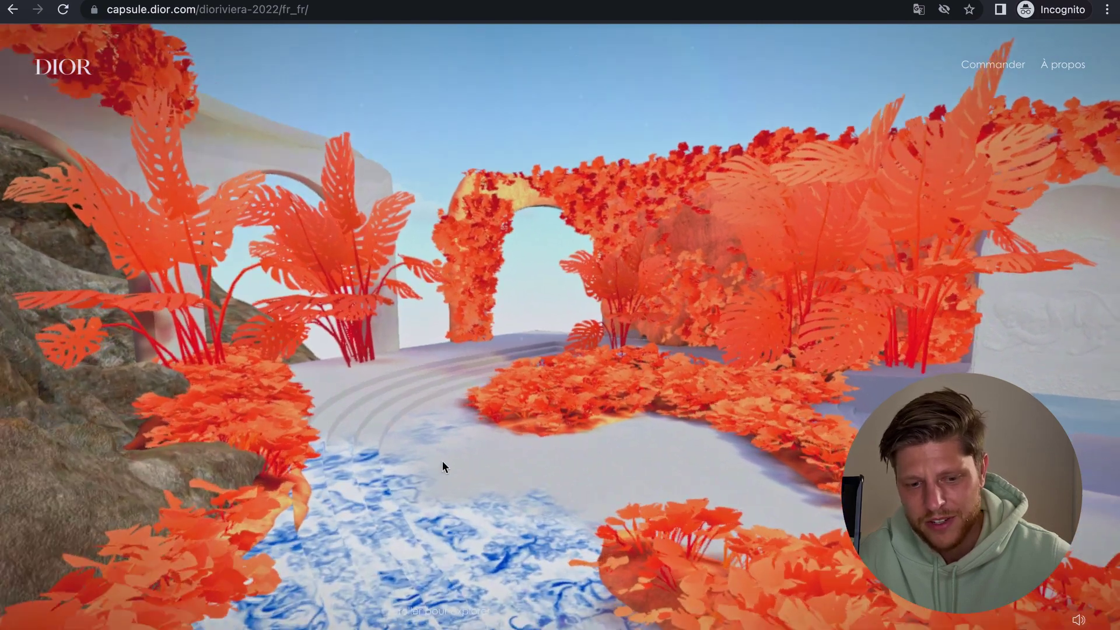
scroll(442, 461, down, 3)
scroll(486, 535, down, 3)
scroll(500, 563, down, 3)
scroll(501, 564, down, 3)
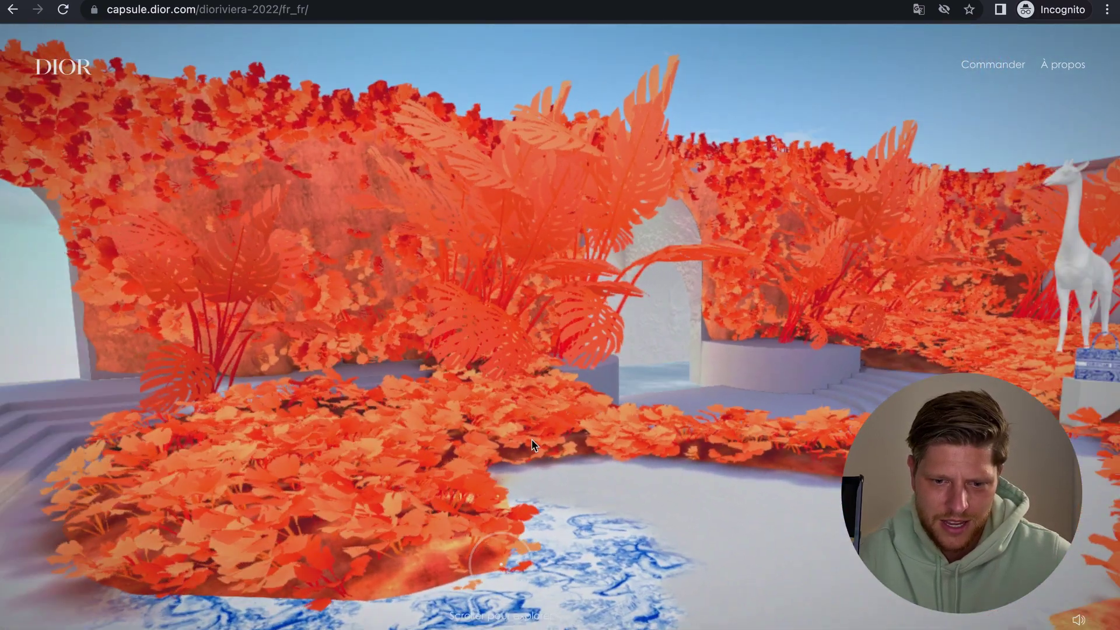
scroll(531, 438, down, 3)
scroll(752, 604, down, 3)
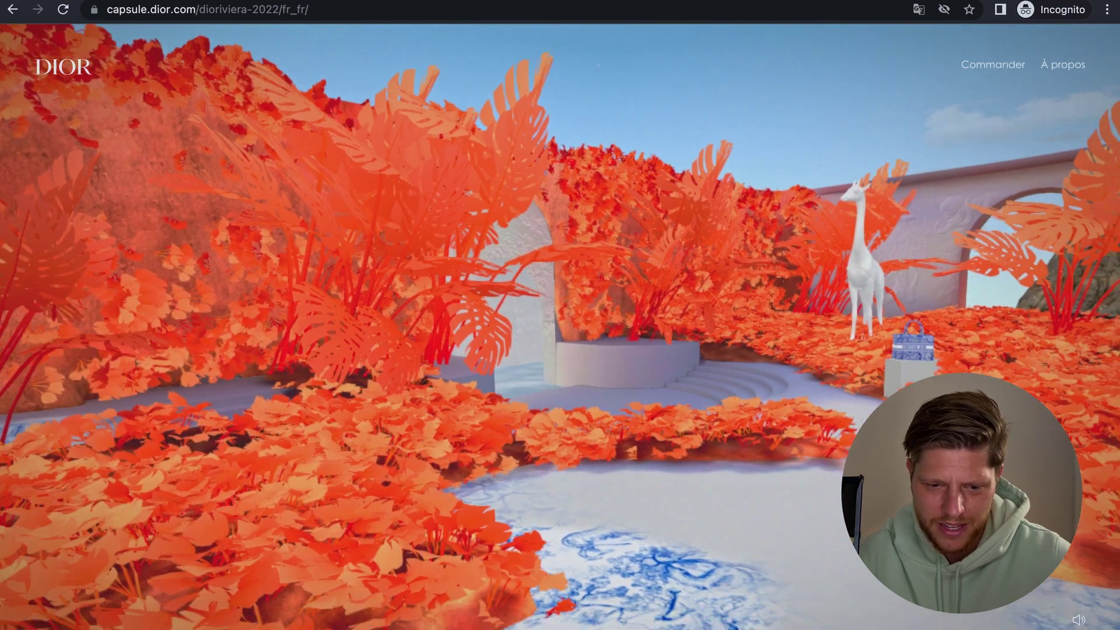
scroll(813, 555, down, 3)
scroll(813, 490, down, 3)
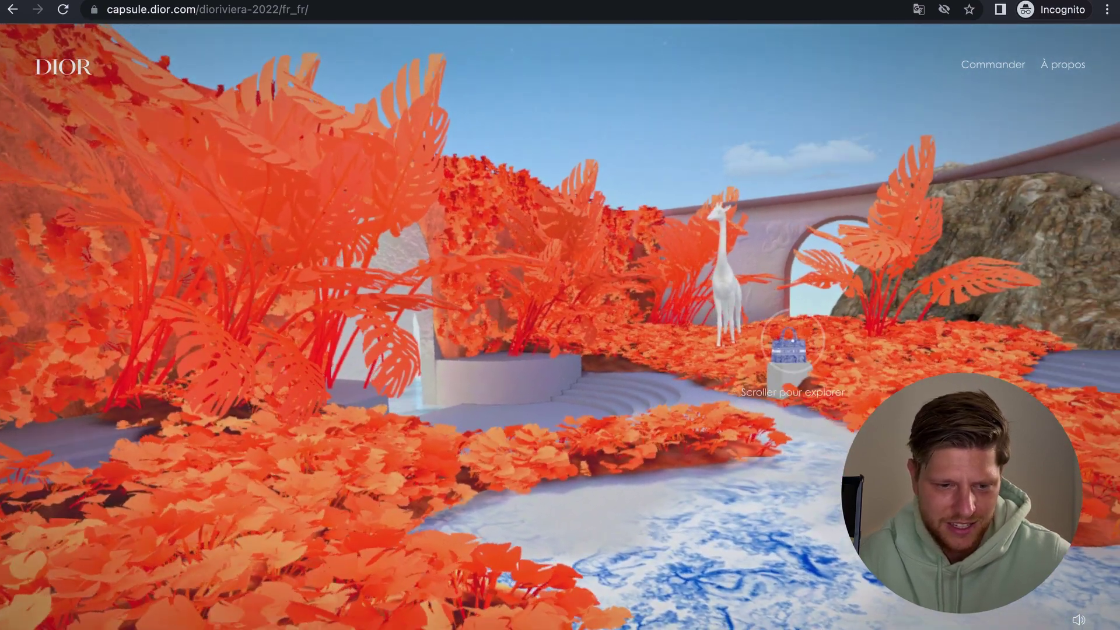
scroll(792, 337, down, 3)
scroll(792, 337, down, 3)
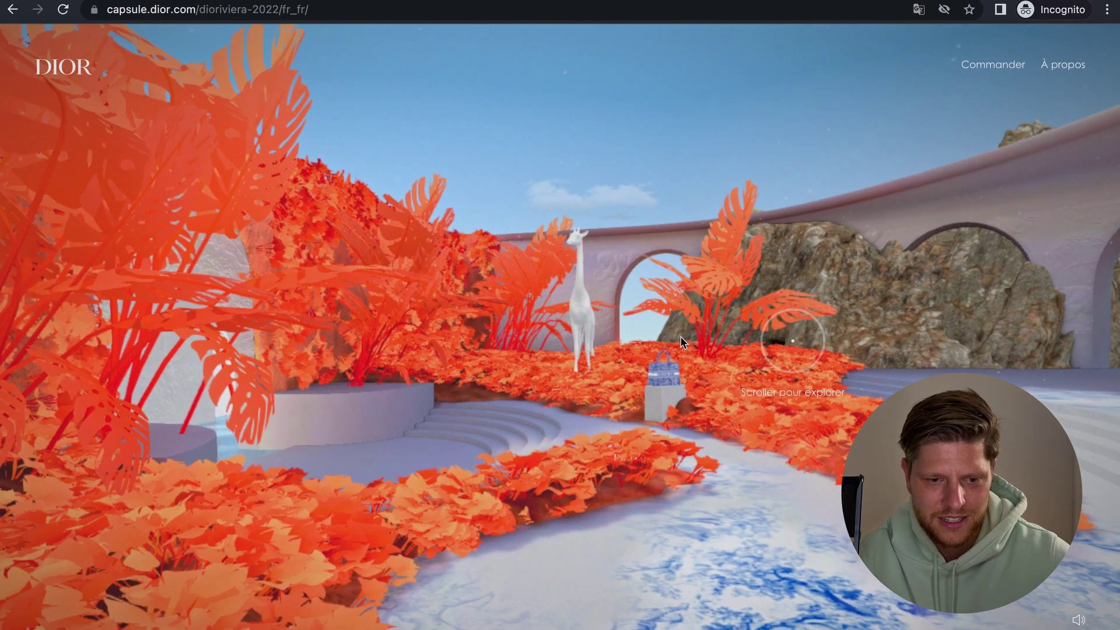
scroll(680, 340, down, 3)
scroll(681, 341, down, 3)
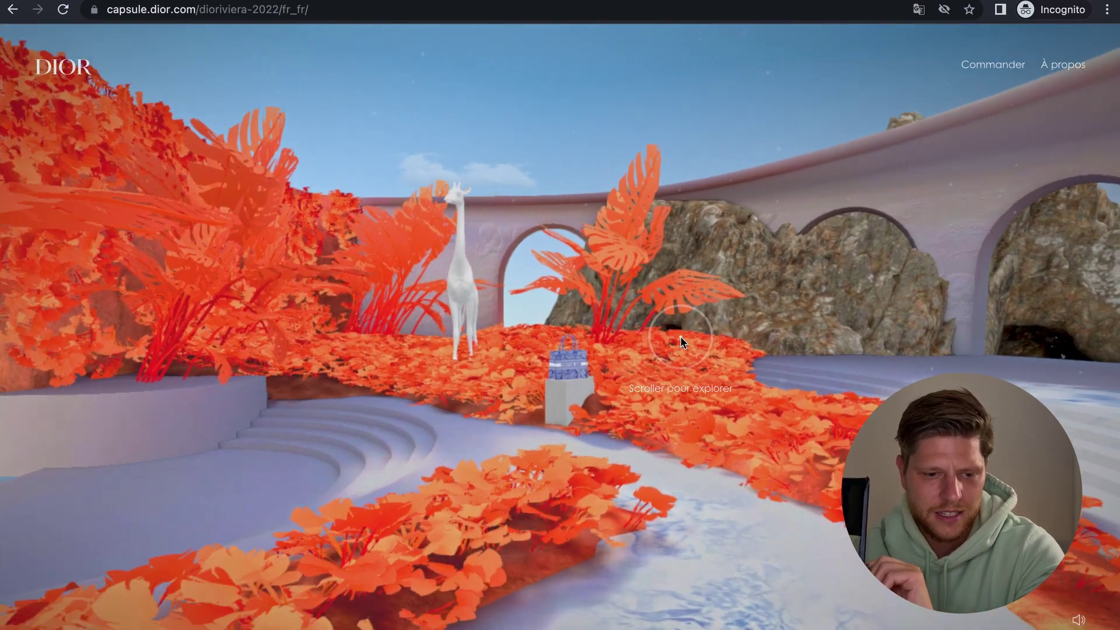
scroll(681, 342, down, 3)
scroll(681, 340, down, 3)
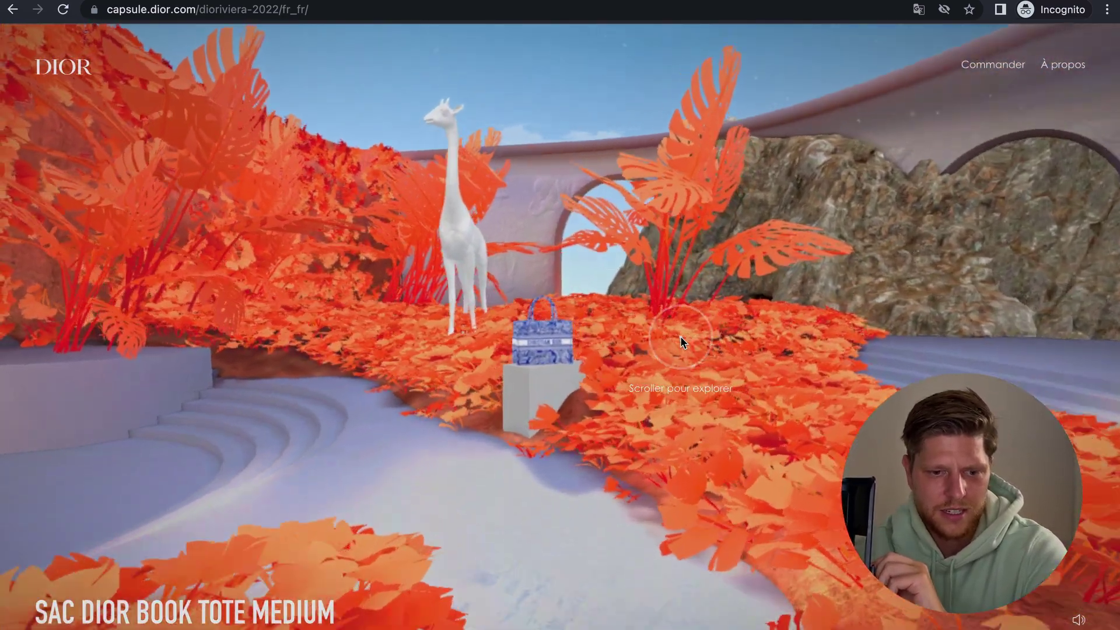
scroll(681, 340, down, 3)
scroll(680, 339, down, 3)
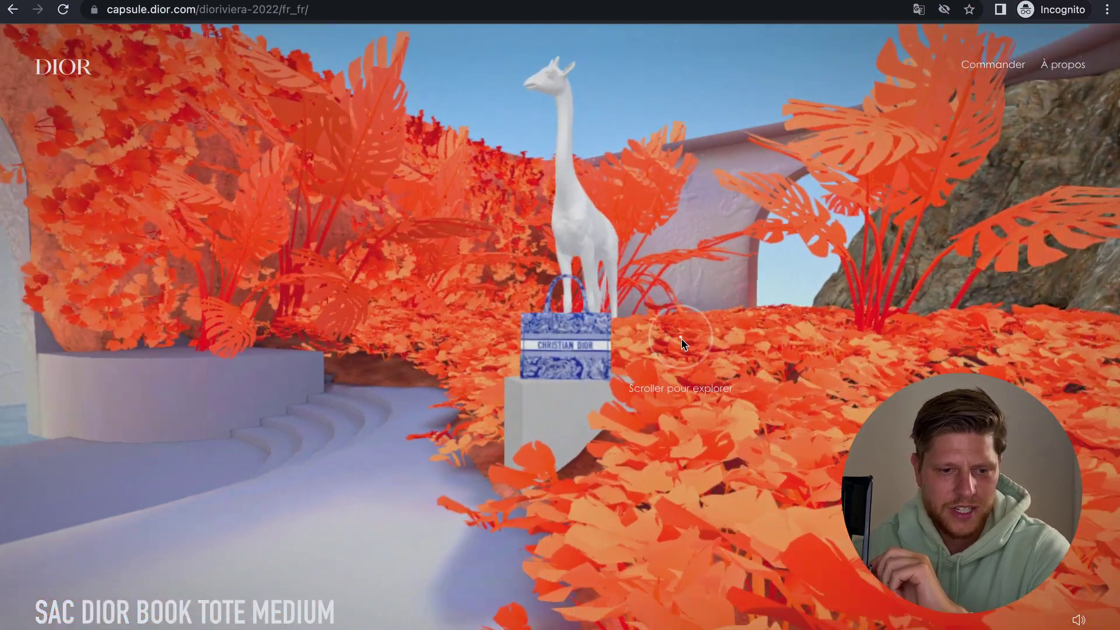
scroll(681, 342, down, 3)
scroll(682, 339, down, 3)
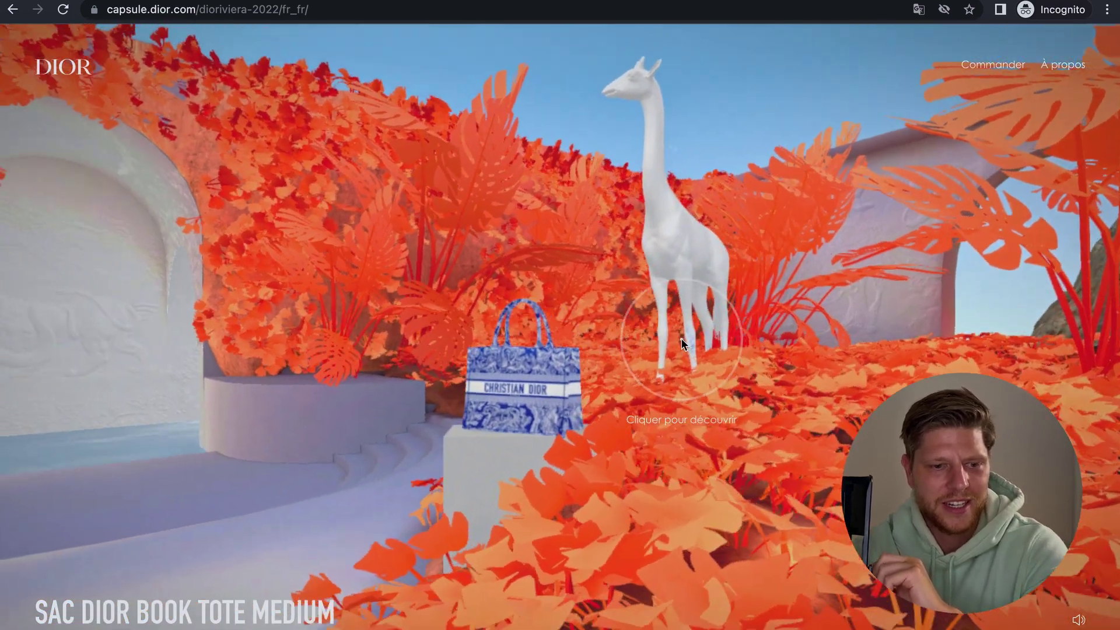
scroll(682, 339, down, 3)
scroll(681, 339, down, 3)
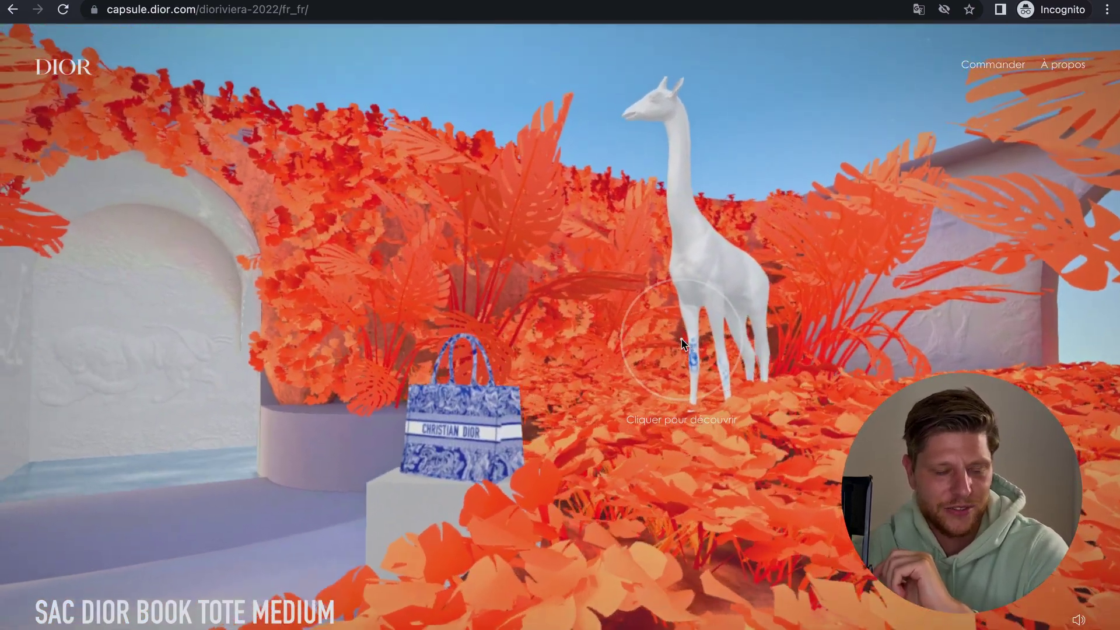
scroll(681, 339, down, 3)
scroll(681, 339, down, 3)
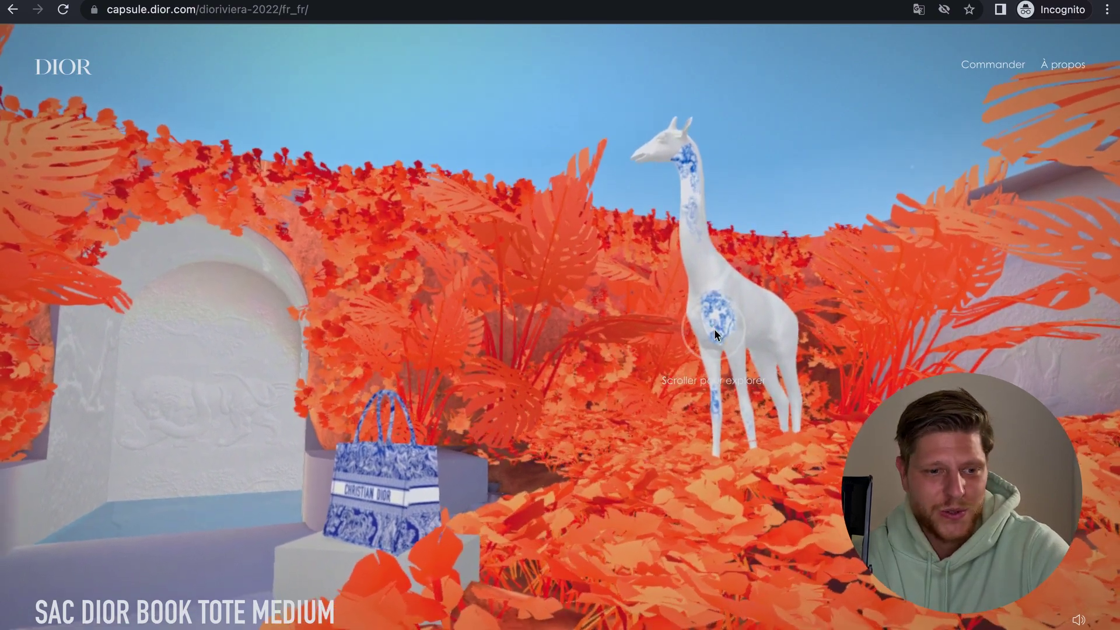
scroll(714, 332, down, 5)
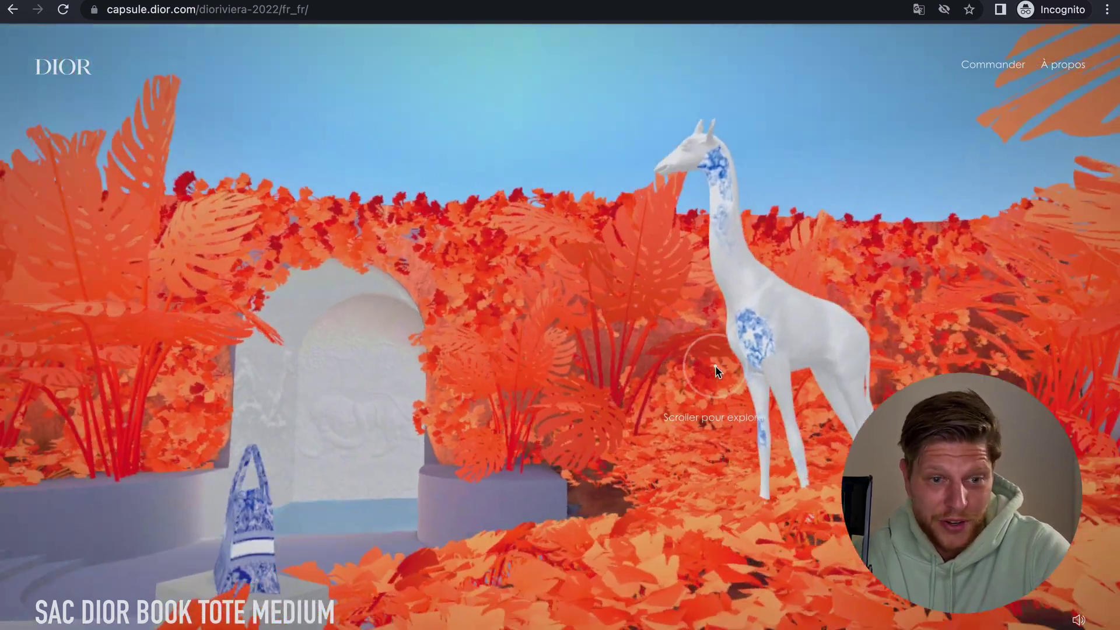
scroll(715, 371, down, 5)
scroll(715, 371, down, 5)
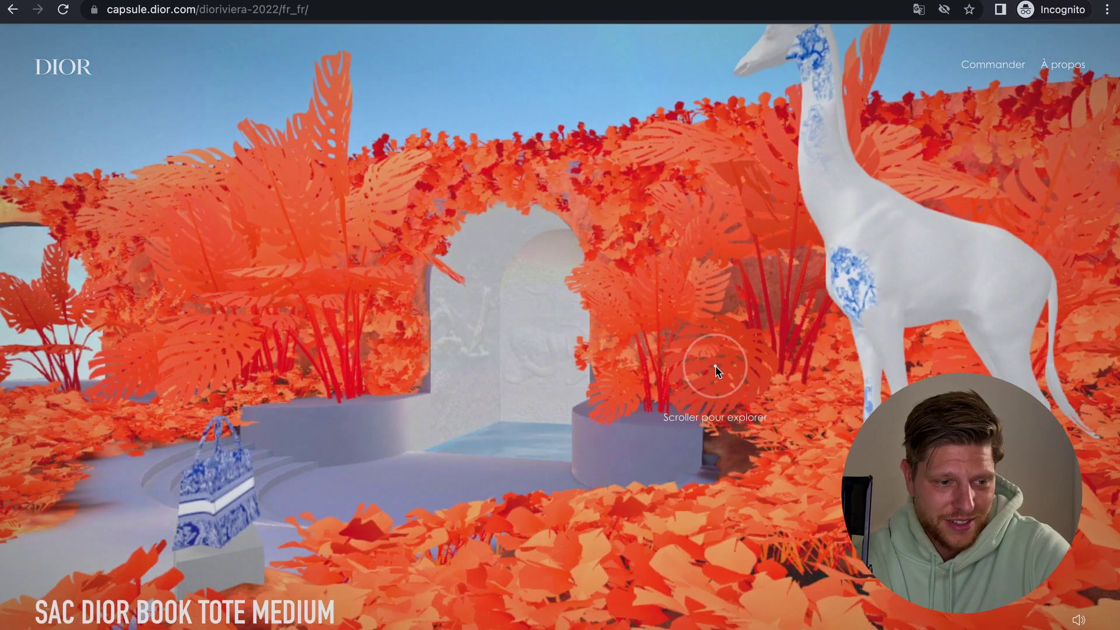
scroll(715, 371, down, 5)
scroll(715, 370, down, 5)
scroll(715, 371, down, 5)
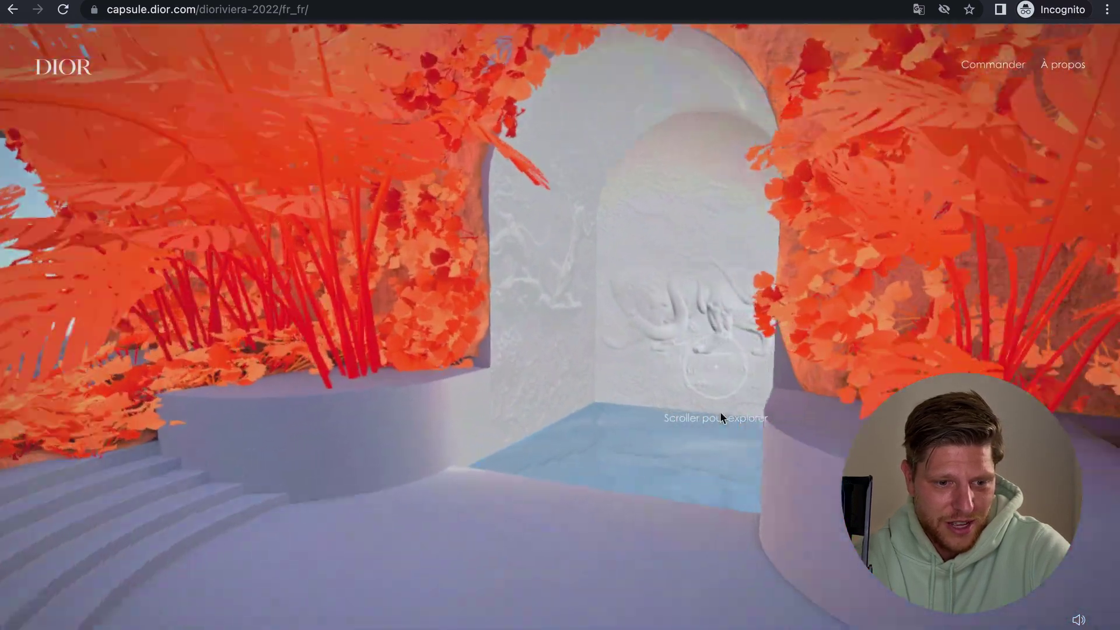
scroll(721, 418, down, 5)
scroll(720, 418, down, 5)
scroll(720, 417, down, 5)
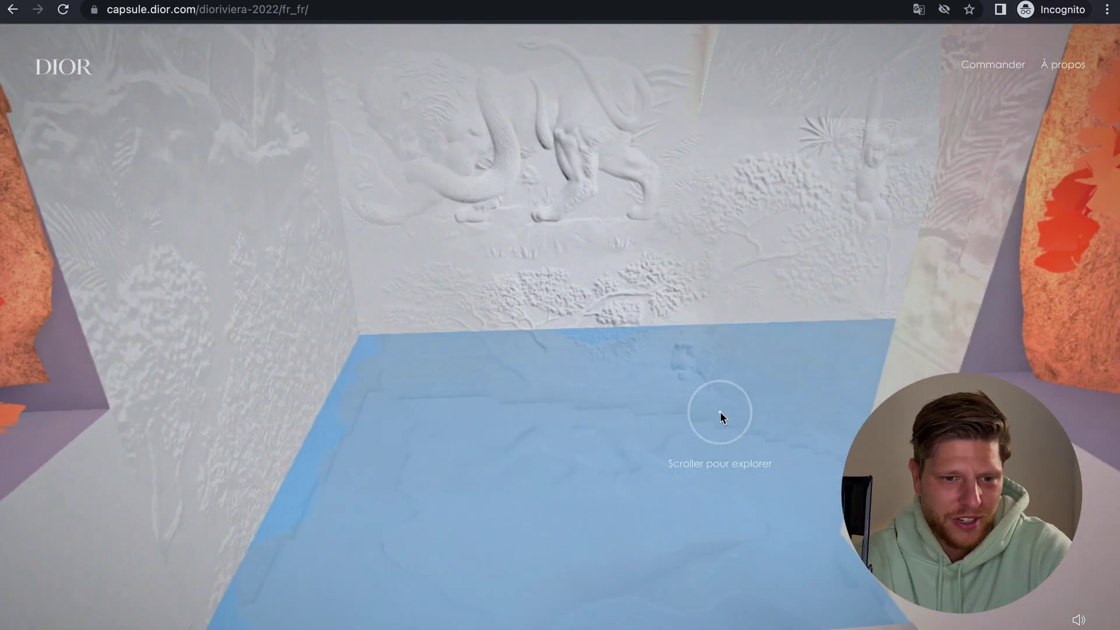
scroll(720, 417, down, 5)
scroll(721, 417, down, 3)
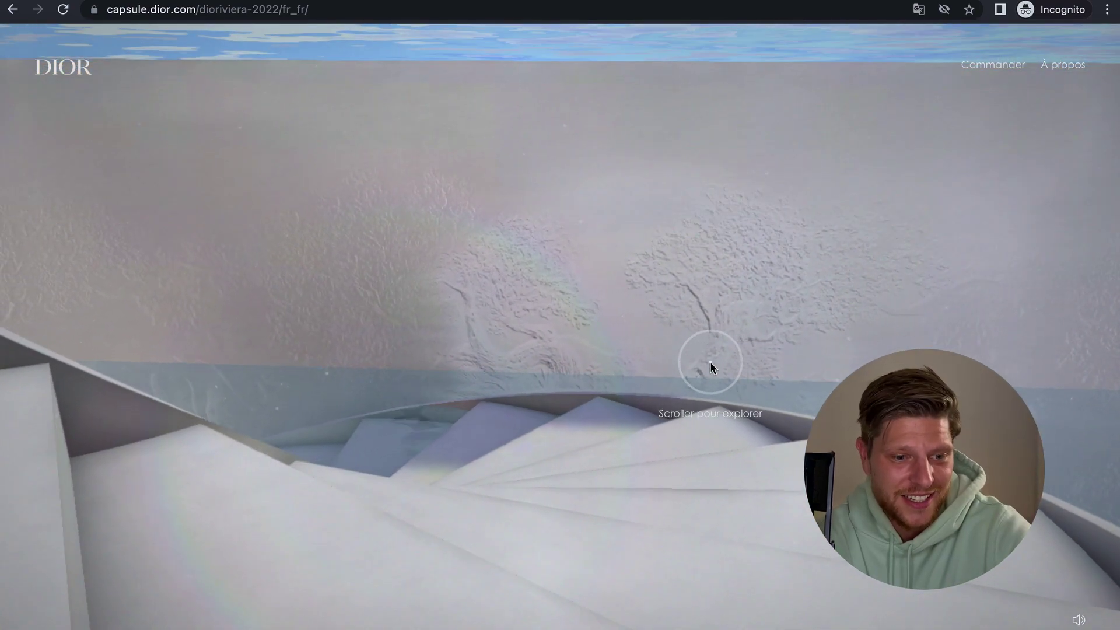
scroll(762, 512, down, 3)
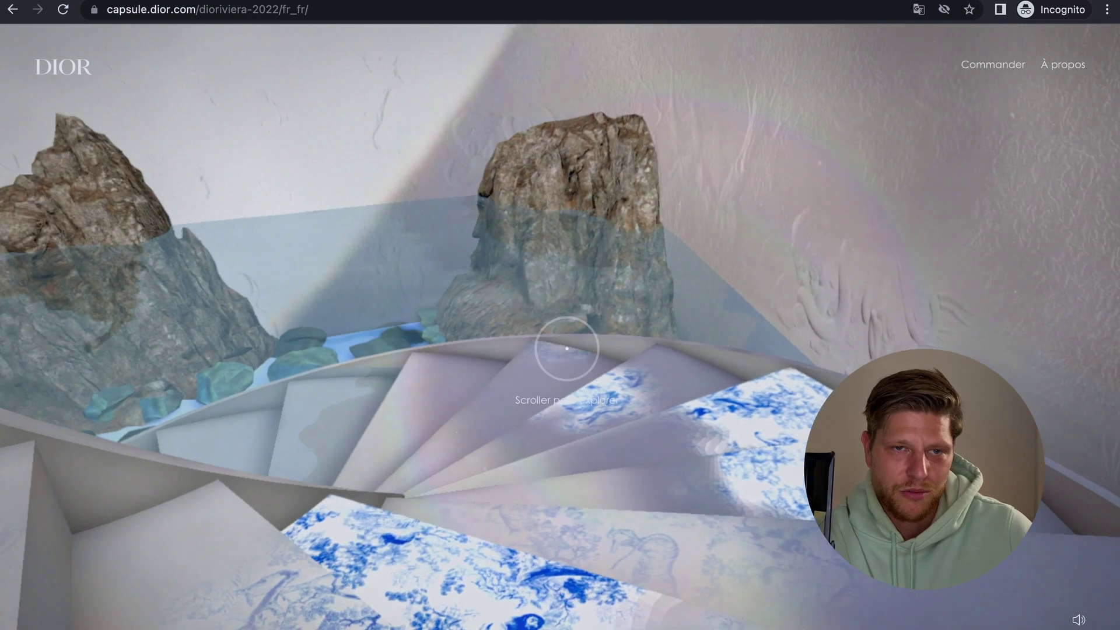
scroll(509, 381, down, 5)
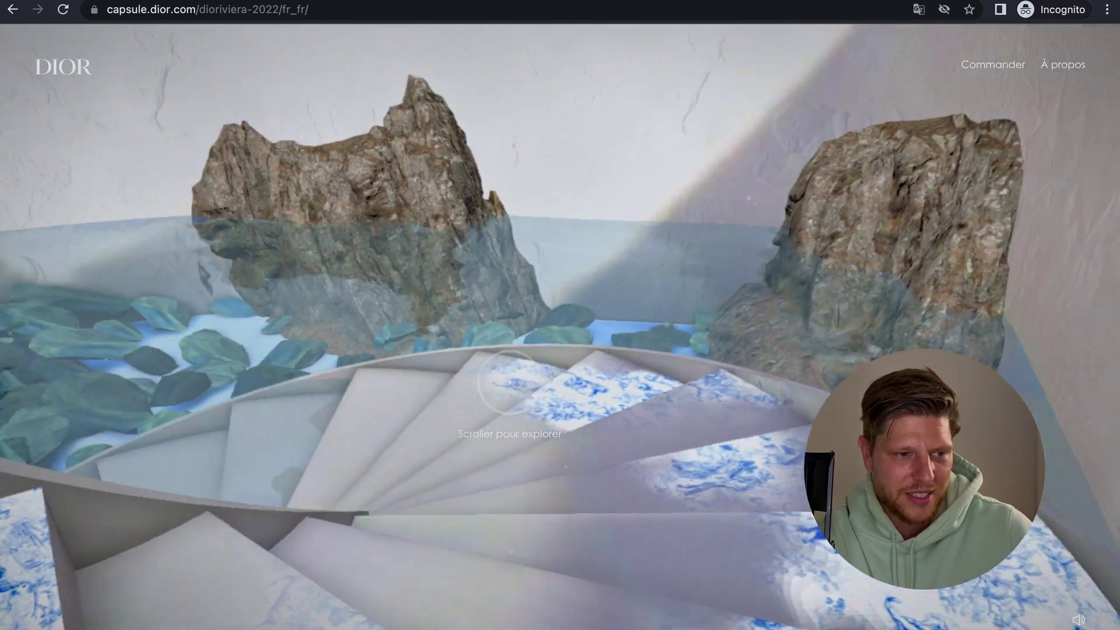
scroll(510, 381, down, 5)
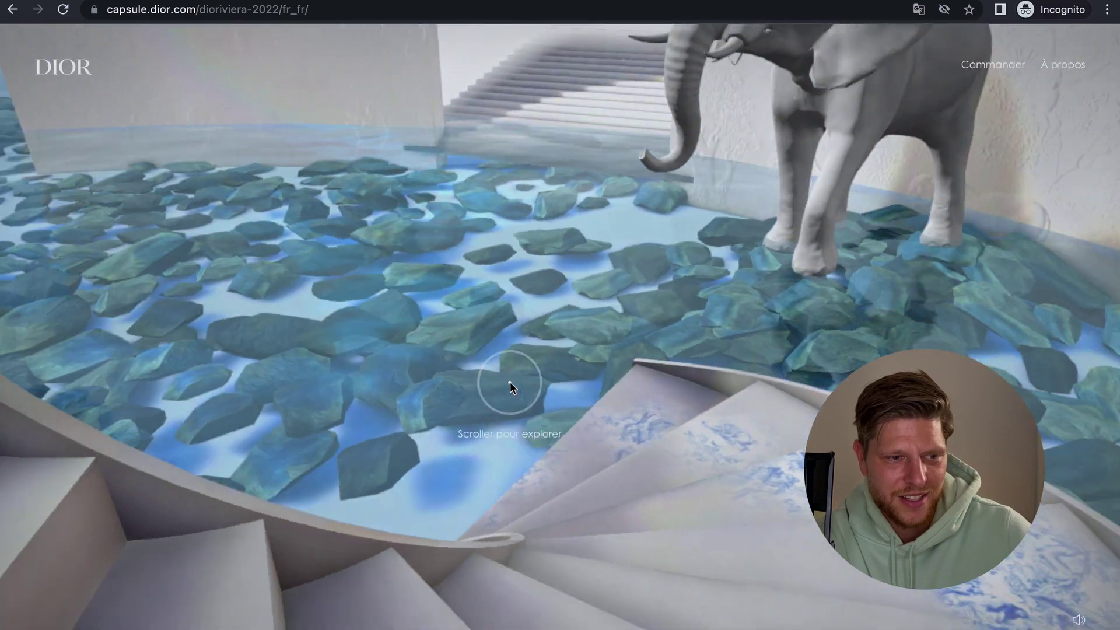
scroll(510, 381, down, 5)
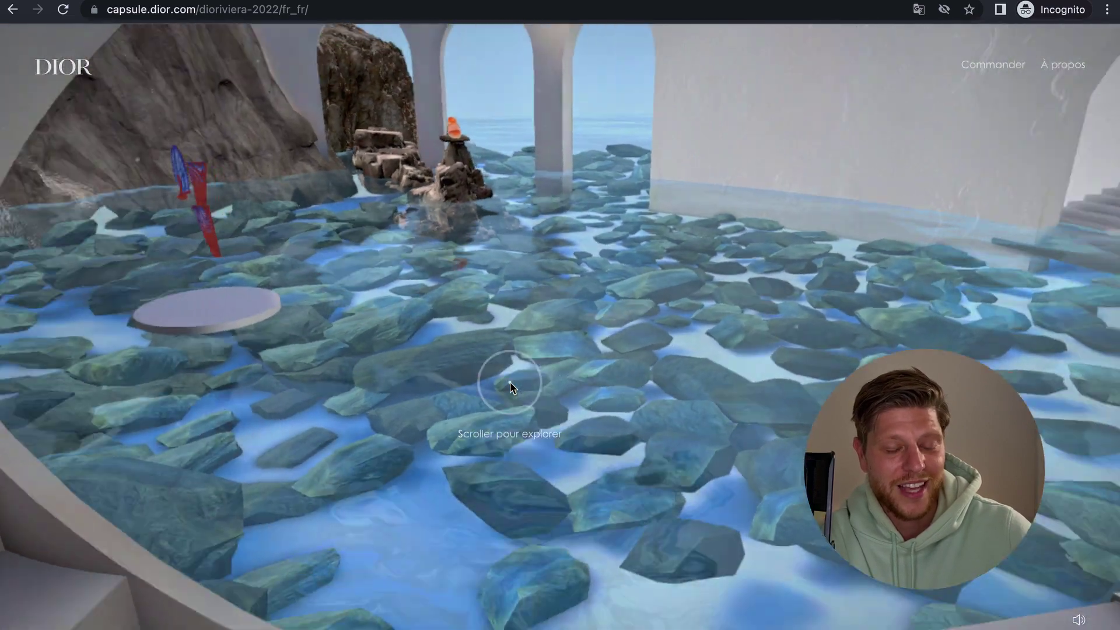
scroll(511, 382, down, 5)
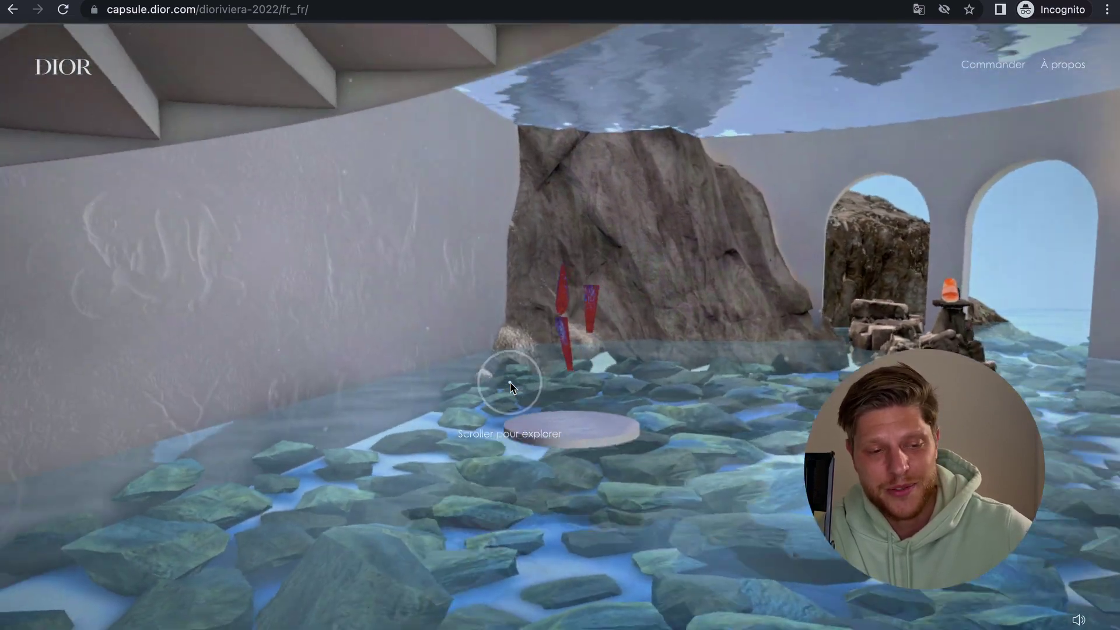
scroll(511, 381, down, 5)
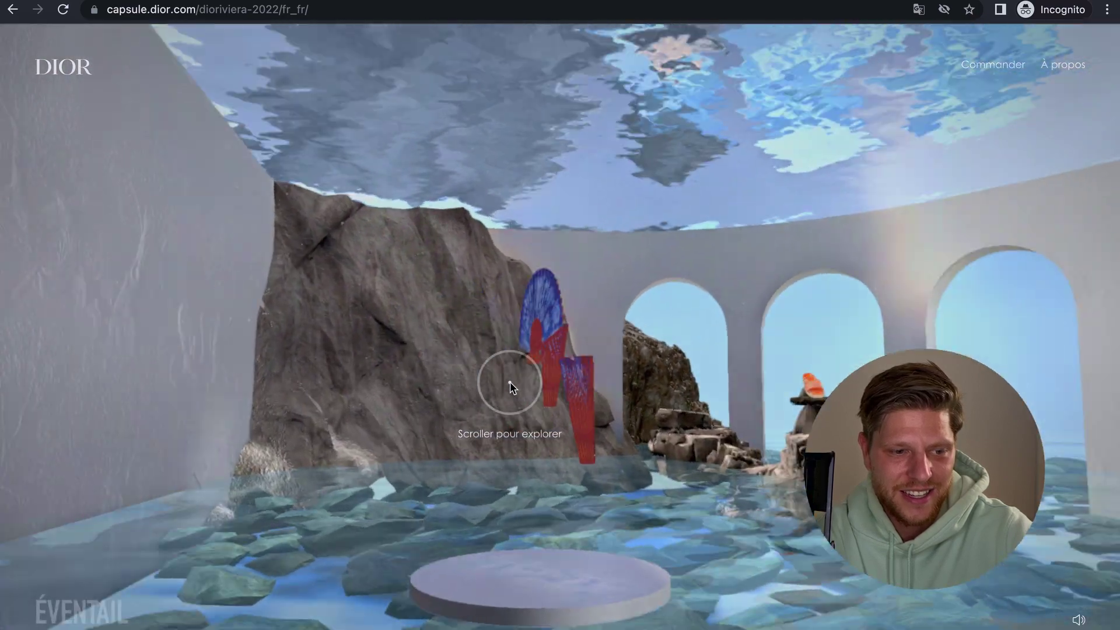
scroll(511, 382, down, 5)
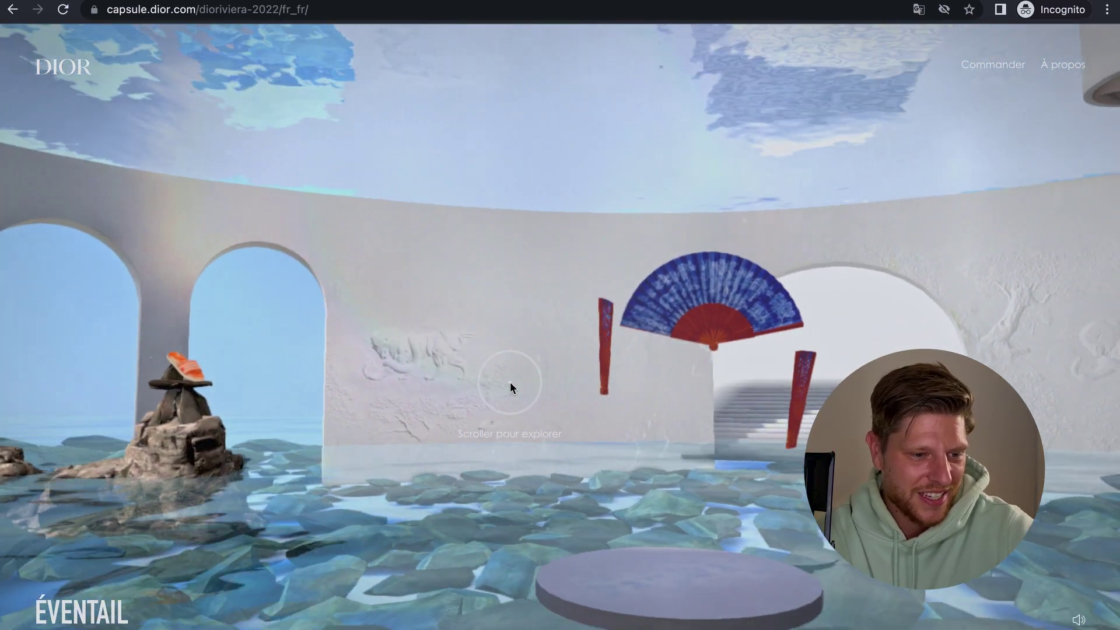
scroll(510, 381, down, 5)
scroll(510, 381, down, 5)
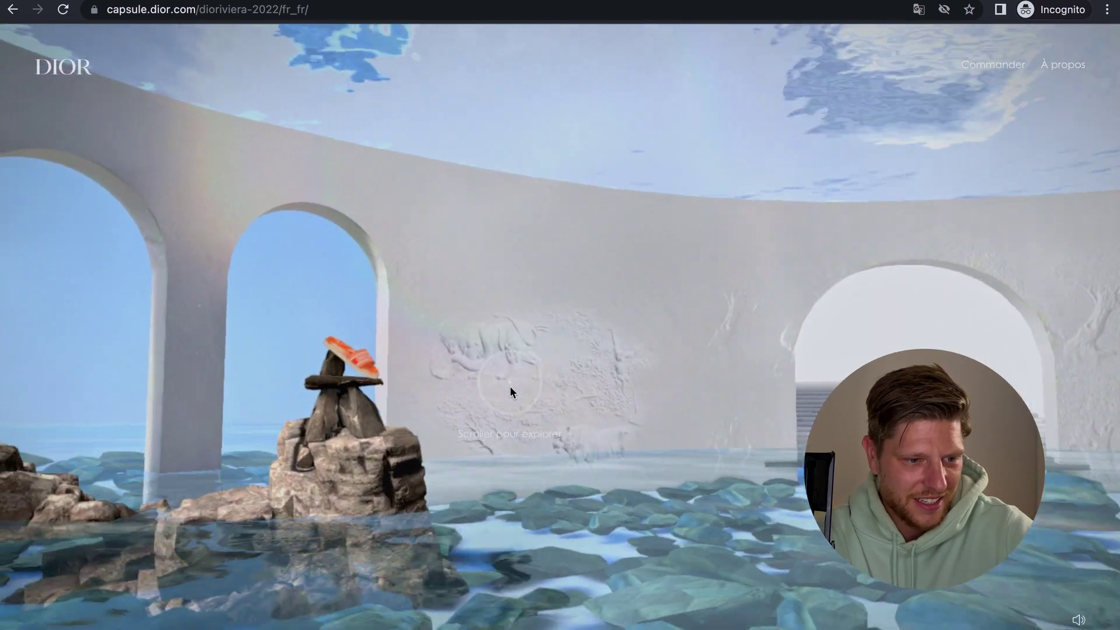
scroll(510, 386, down, 5)
scroll(513, 398, down, 5)
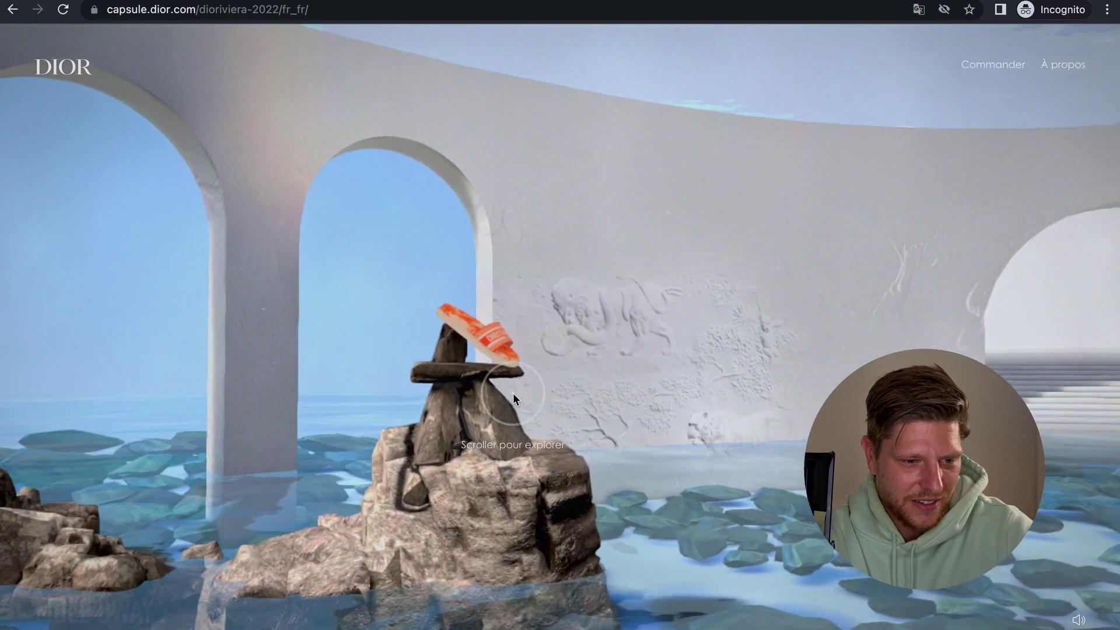
scroll(513, 400, down, 5)
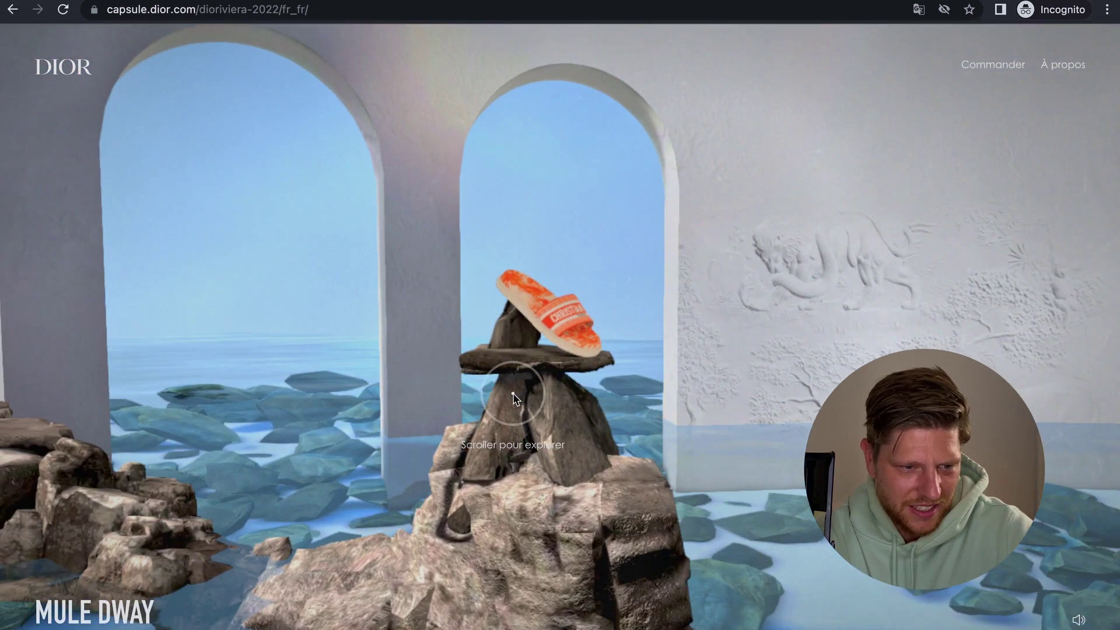
scroll(517, 527, down, 5)
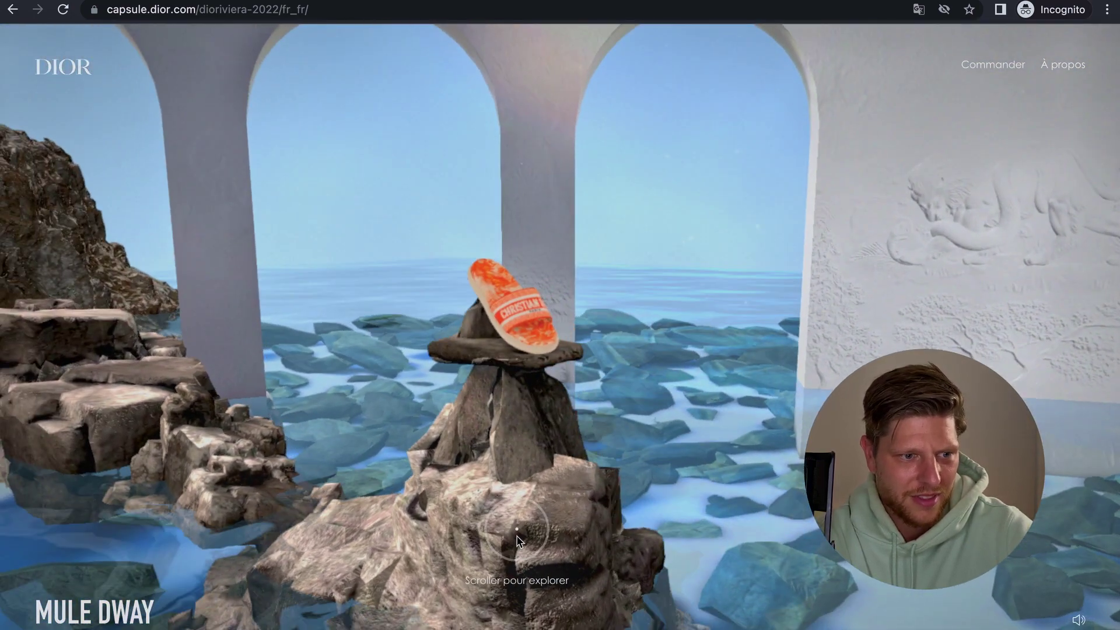
scroll(575, 424, down, 5)
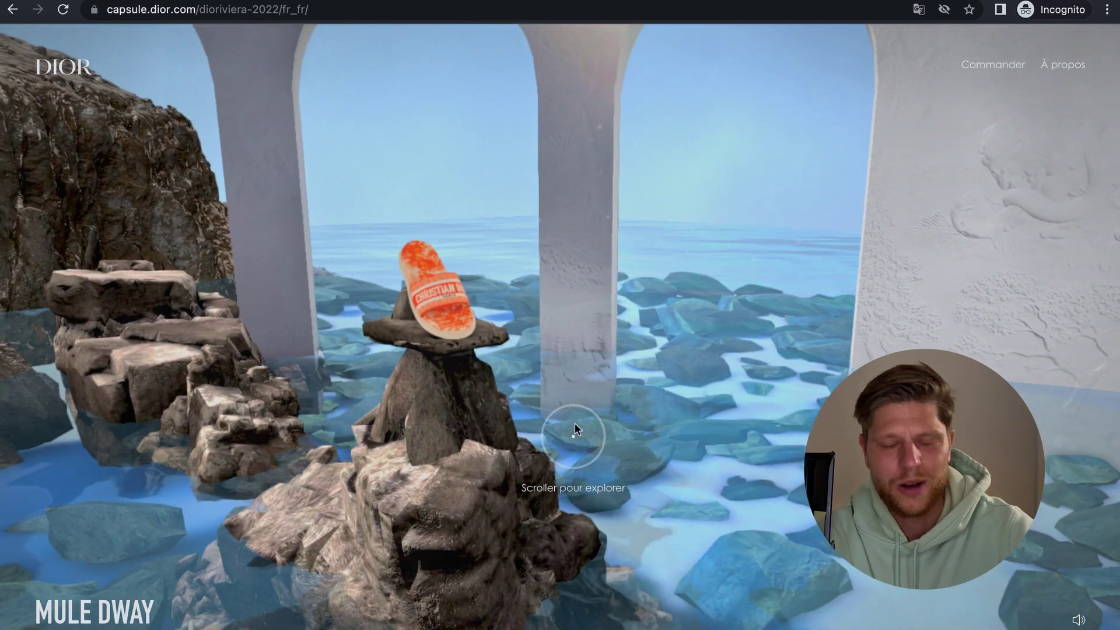
scroll(576, 425, down, 5)
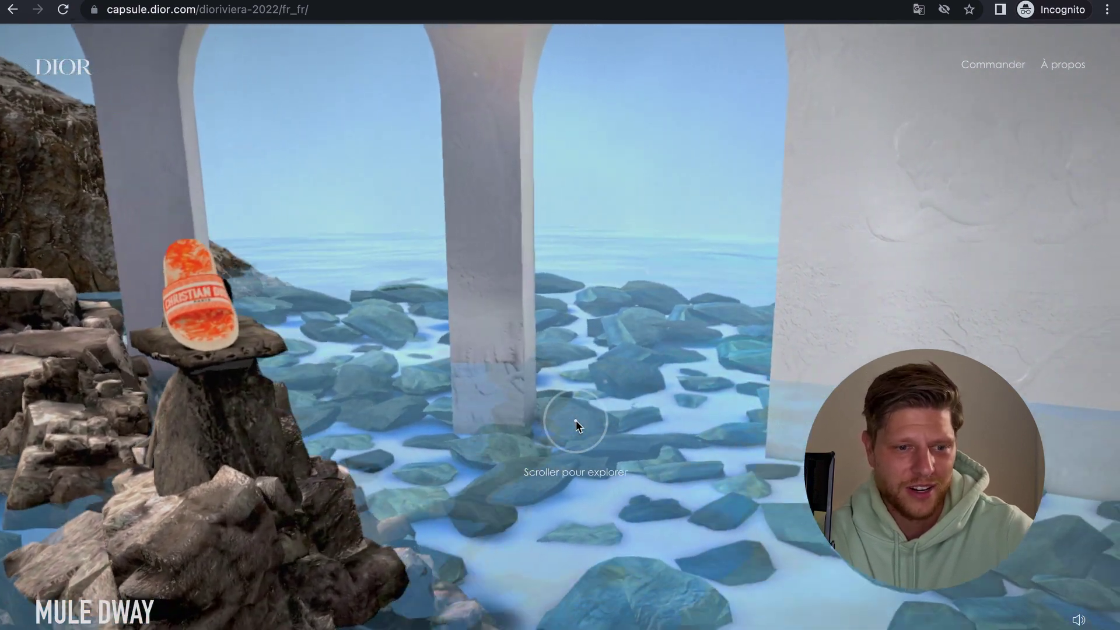
scroll(575, 481, down, 5)
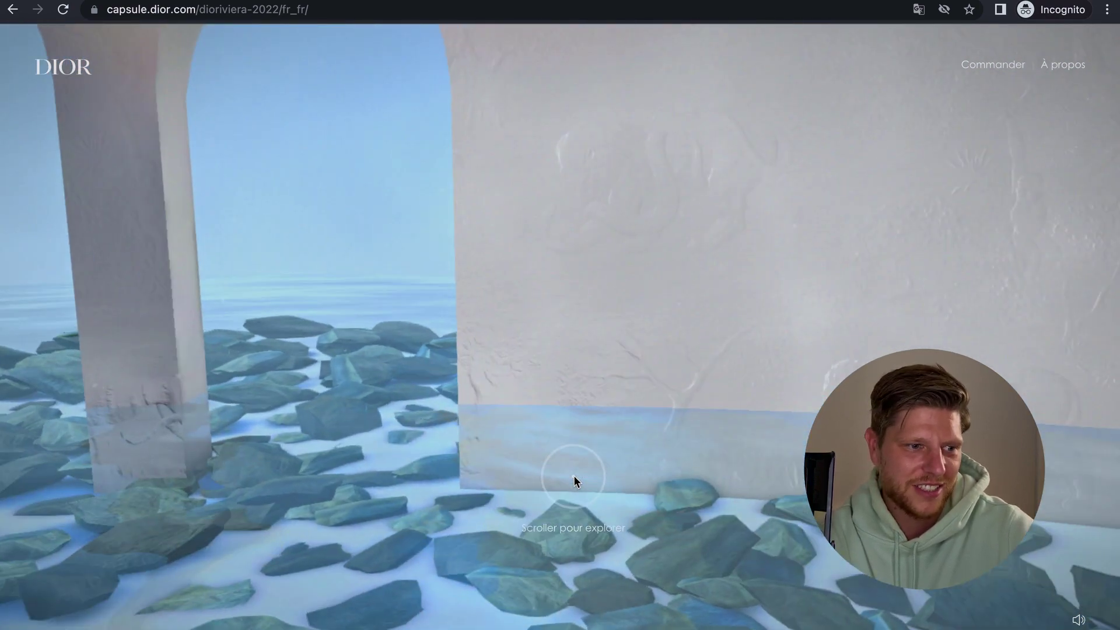
scroll(573, 498, down, 5)
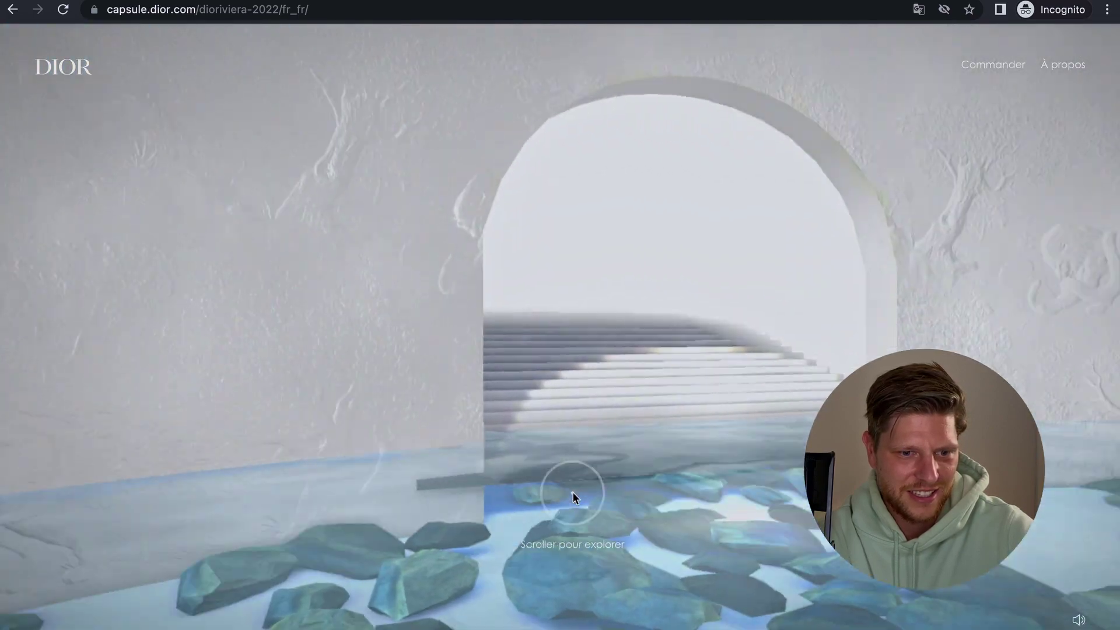
scroll(573, 492, down, 5)
scroll(578, 612, down, 5)
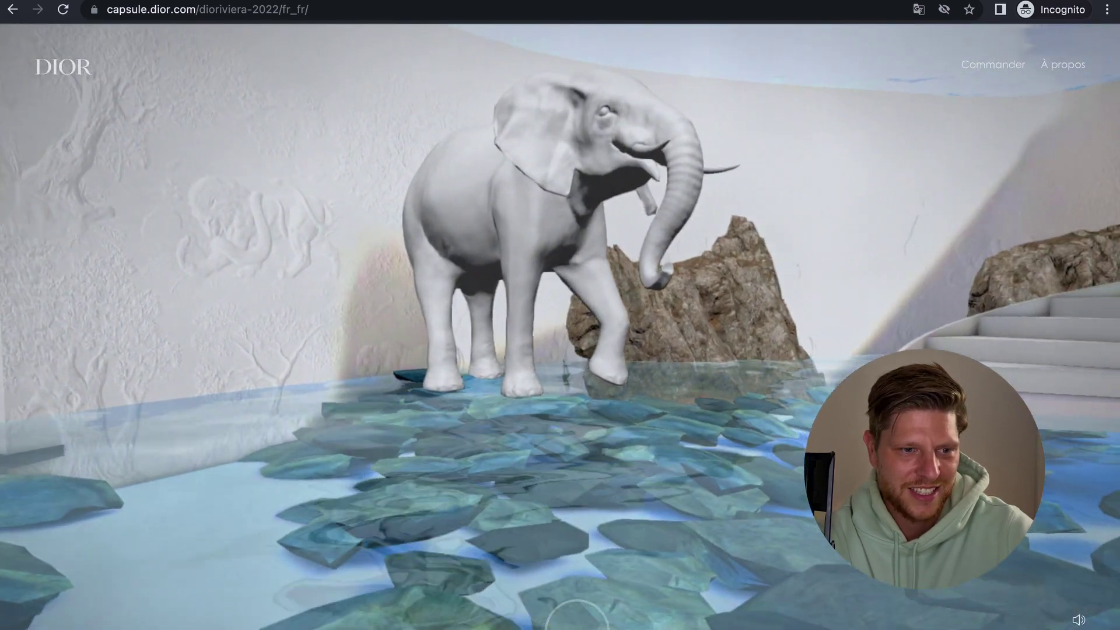
scroll(578, 617, down, 5)
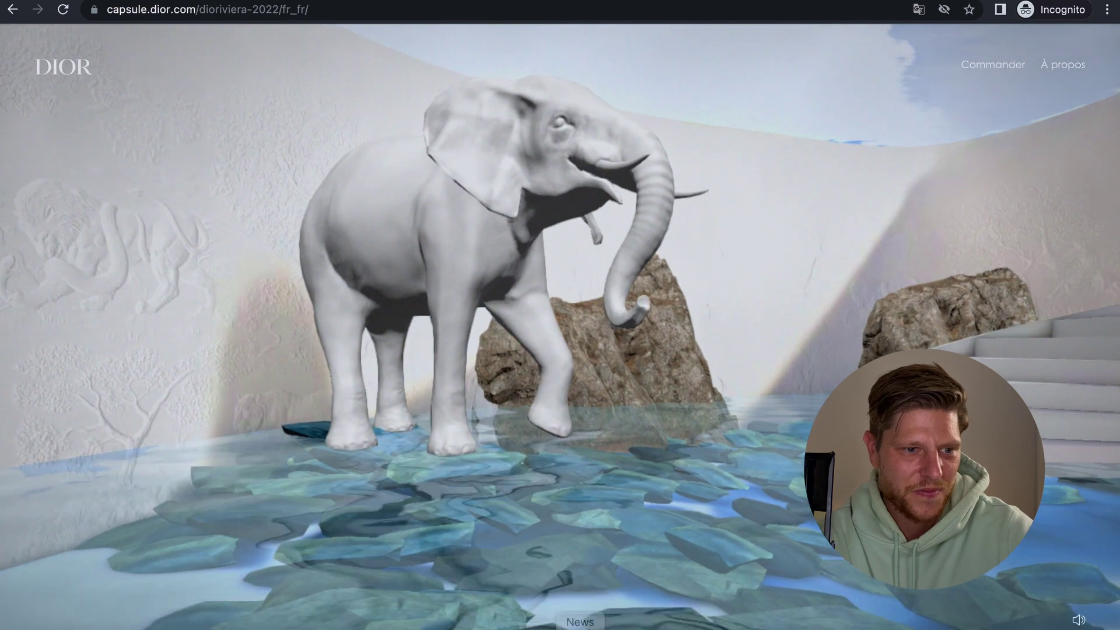
scroll(558, 417, down, 5)
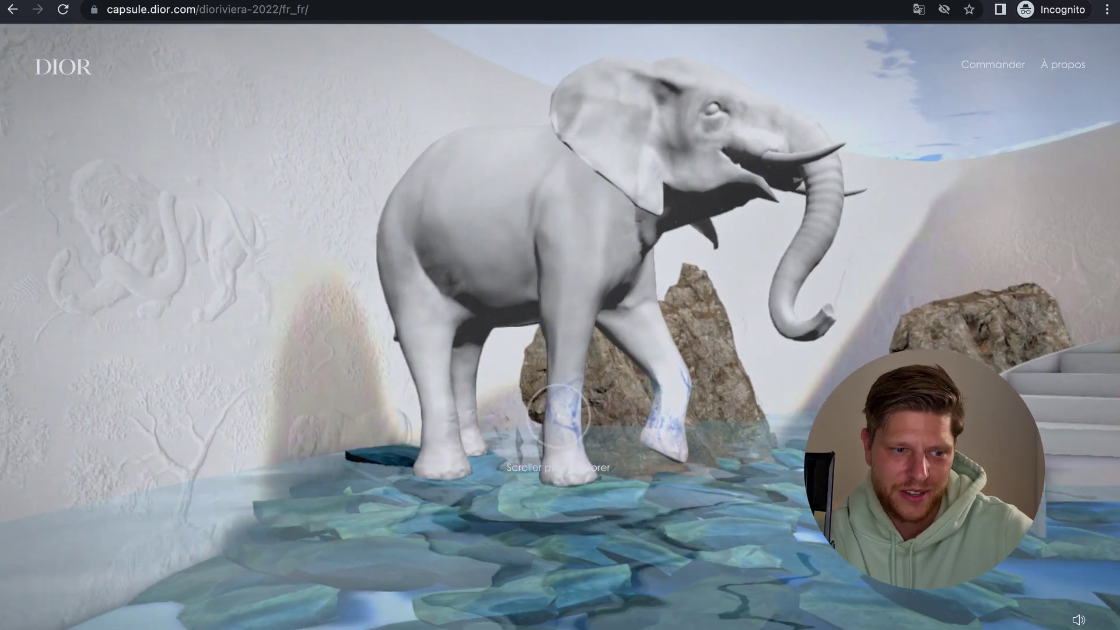
scroll(558, 414, down, 5)
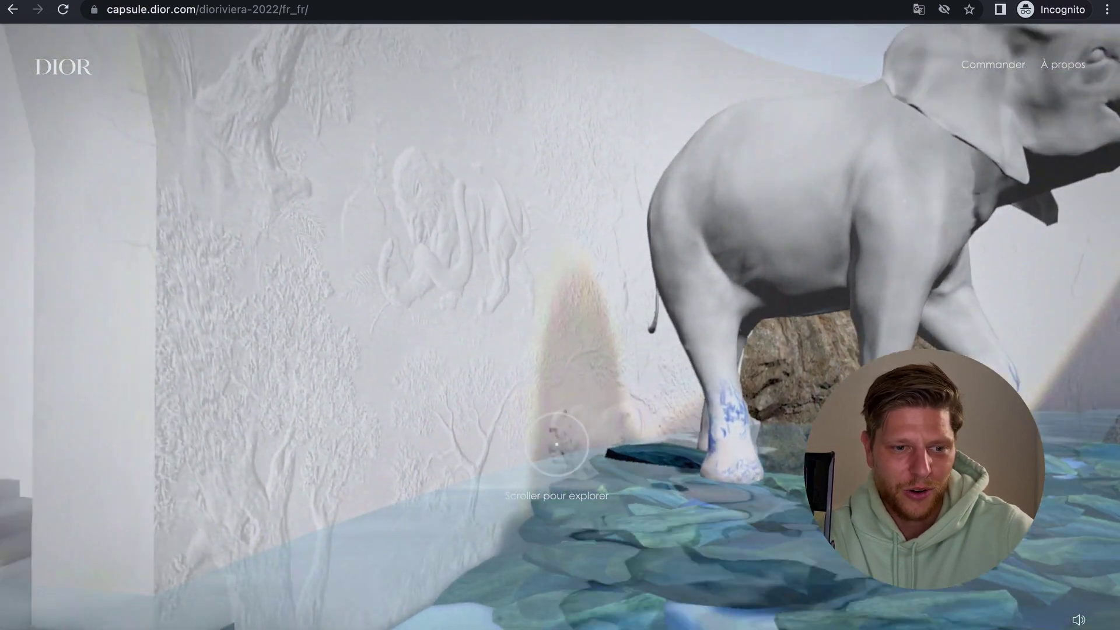
scroll(558, 445, down, 5)
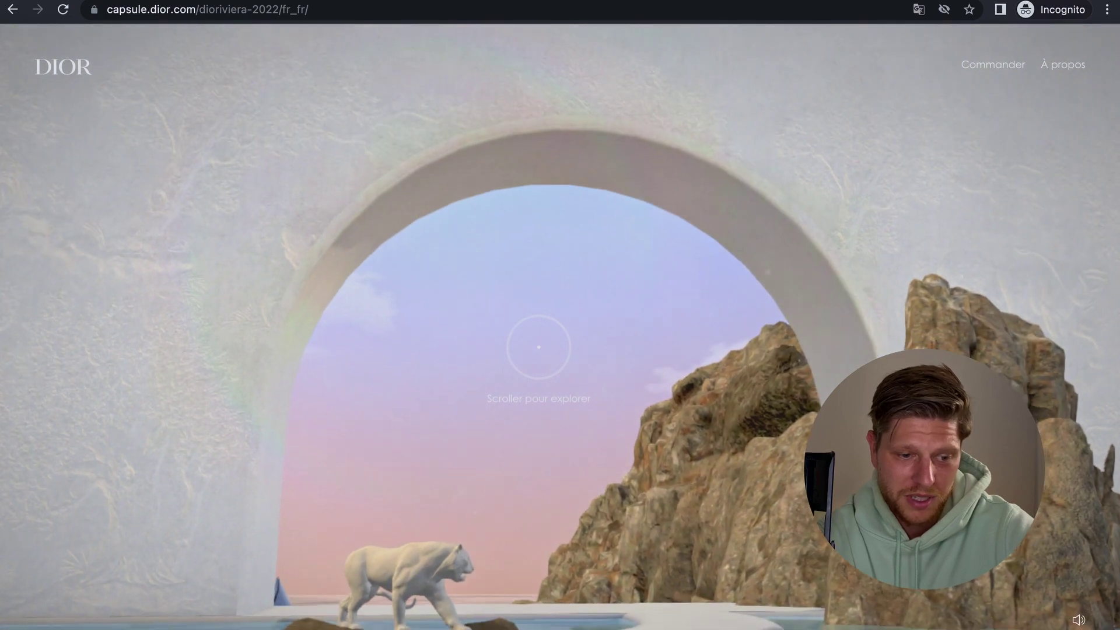
scroll(539, 352, down, 5)
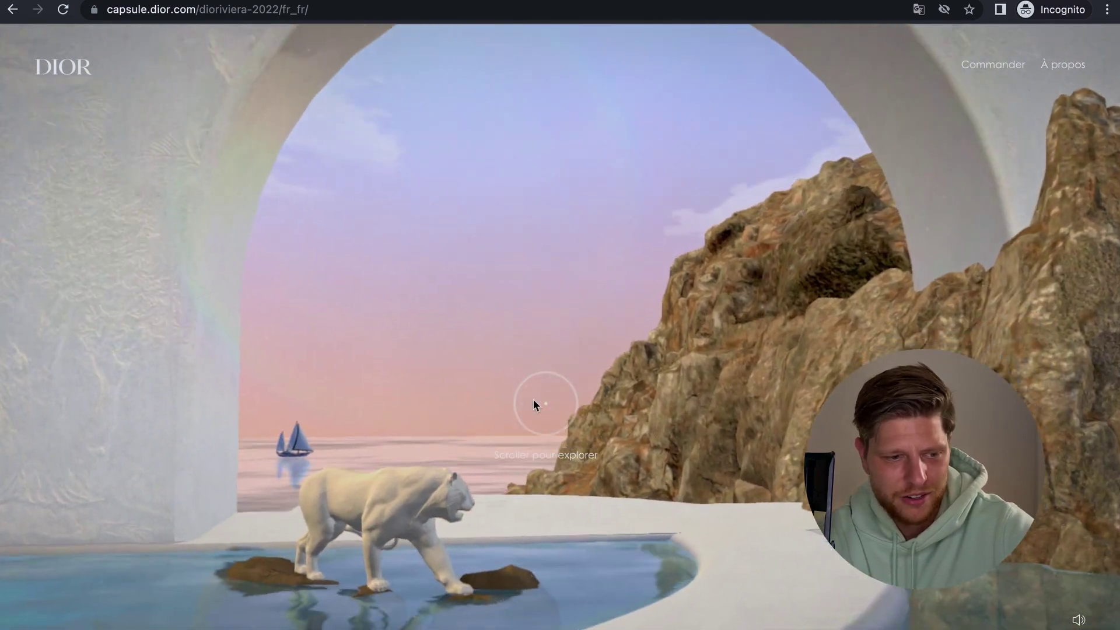
scroll(518, 438, down, 5)
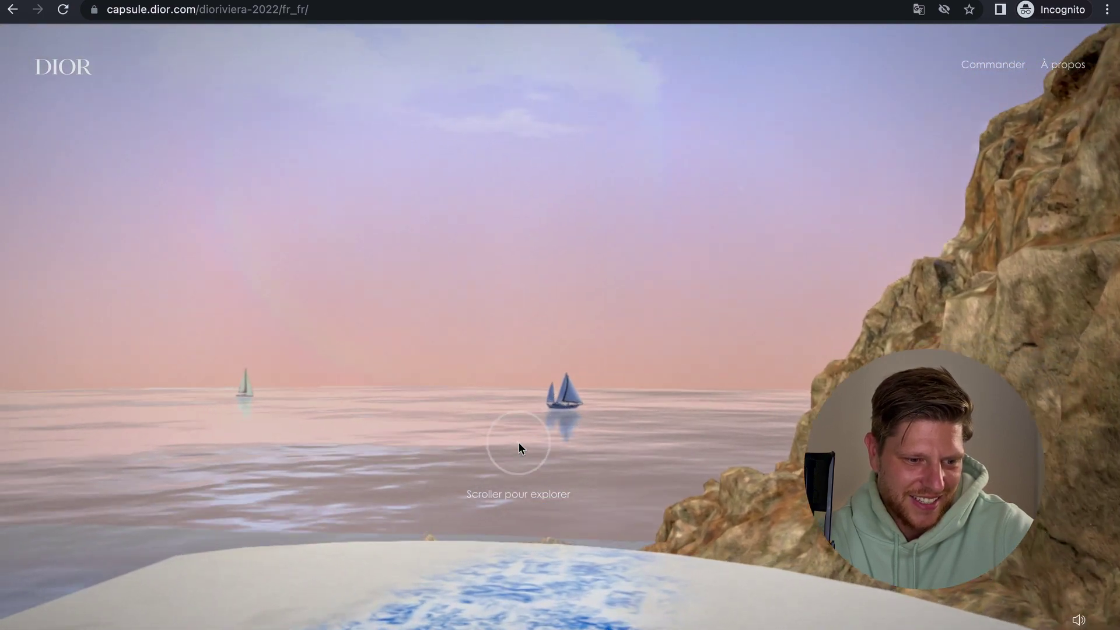
scroll(519, 448, down, 5)
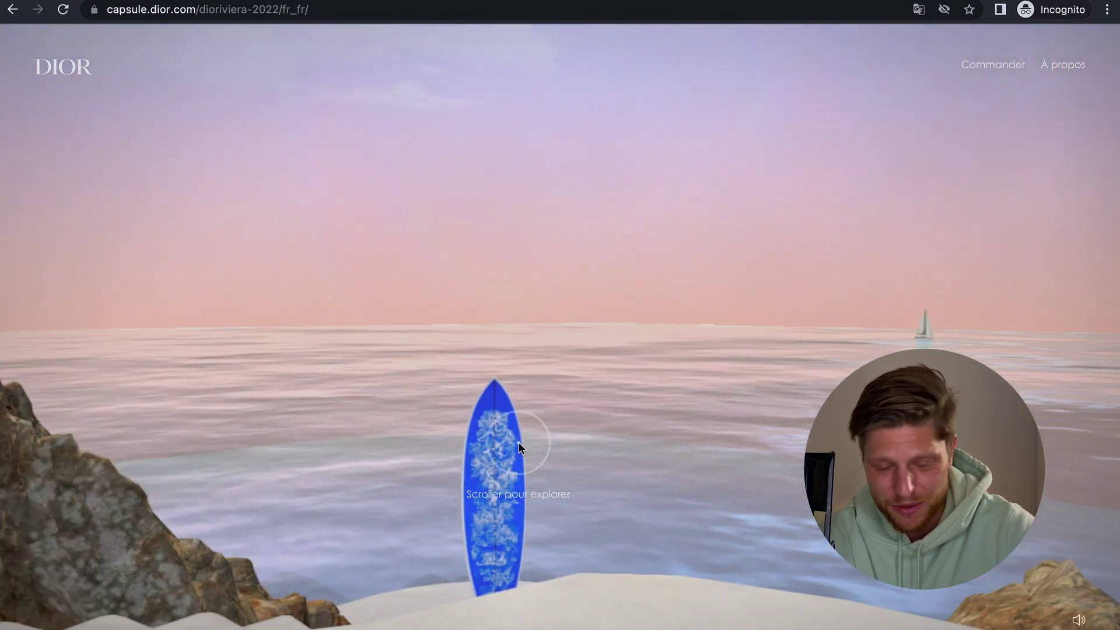
scroll(520, 447, down, 5)
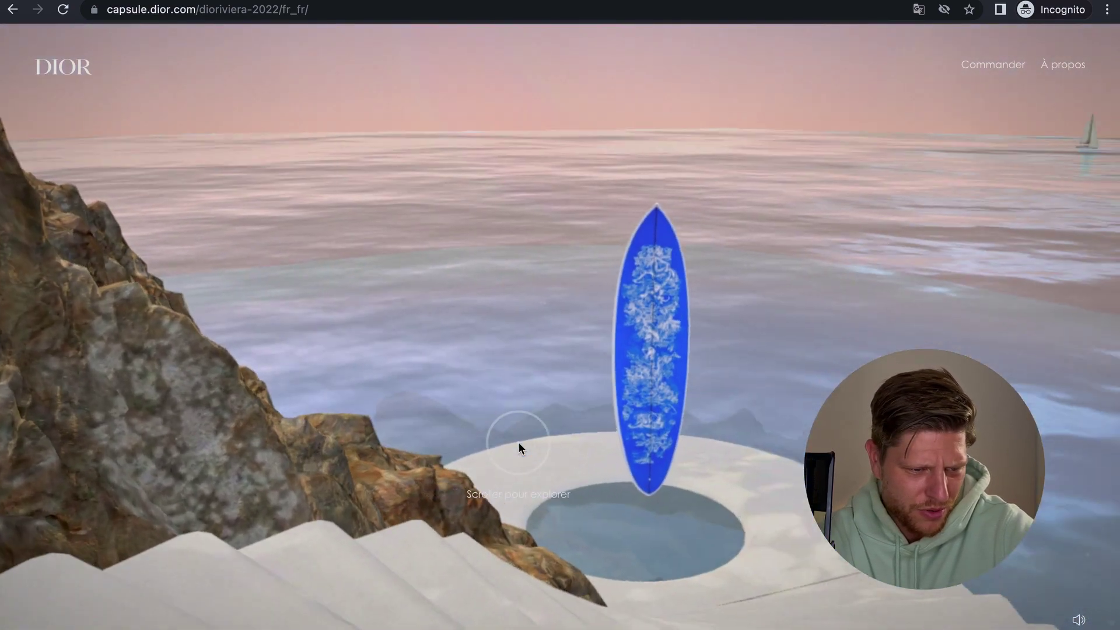
scroll(519, 448, down, 5)
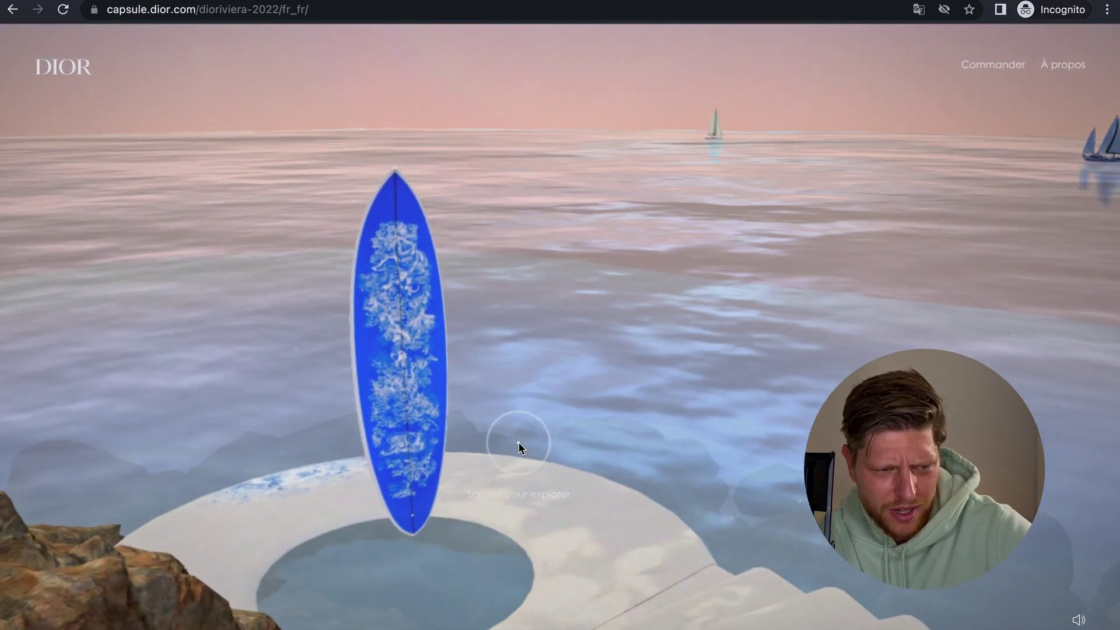
scroll(519, 449, down, 5)
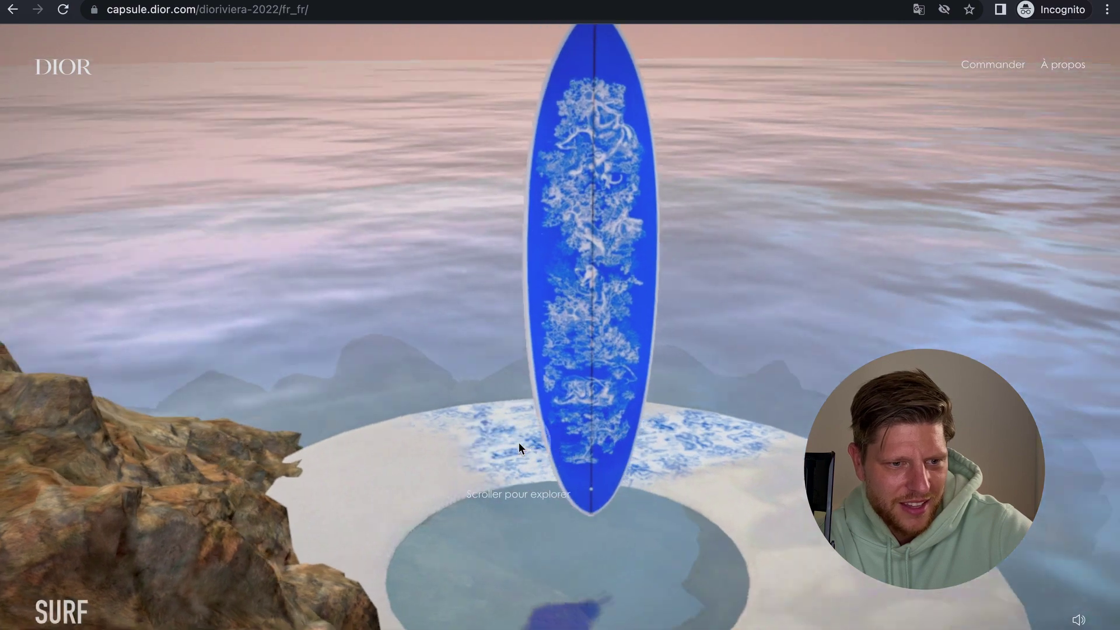
scroll(519, 447, down, 5)
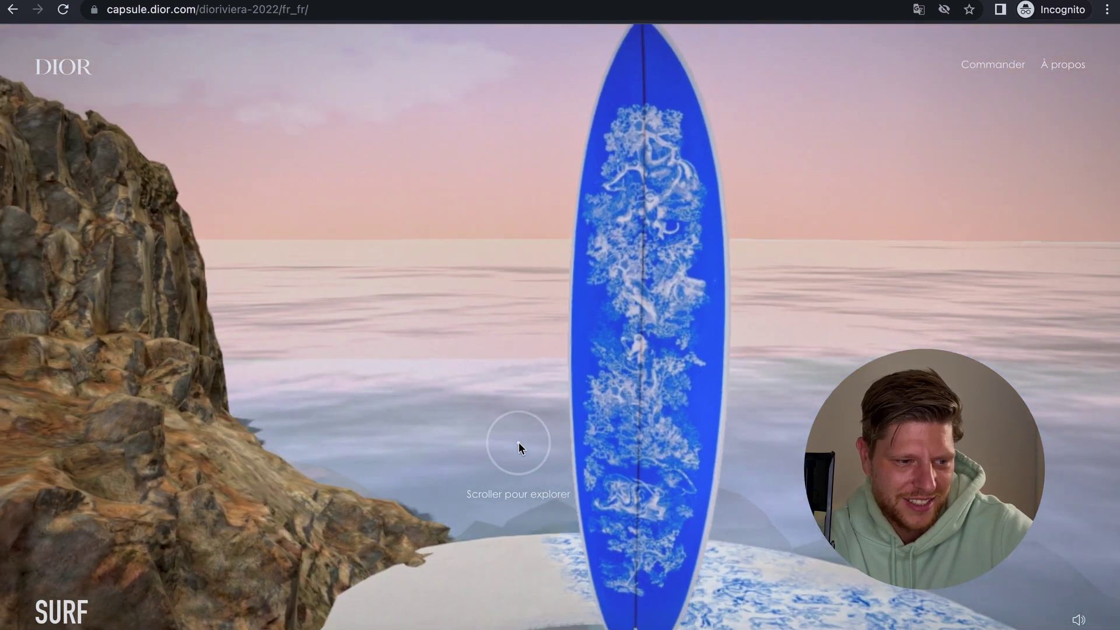
scroll(519, 447, down, 3)
scroll(518, 446, down, 3)
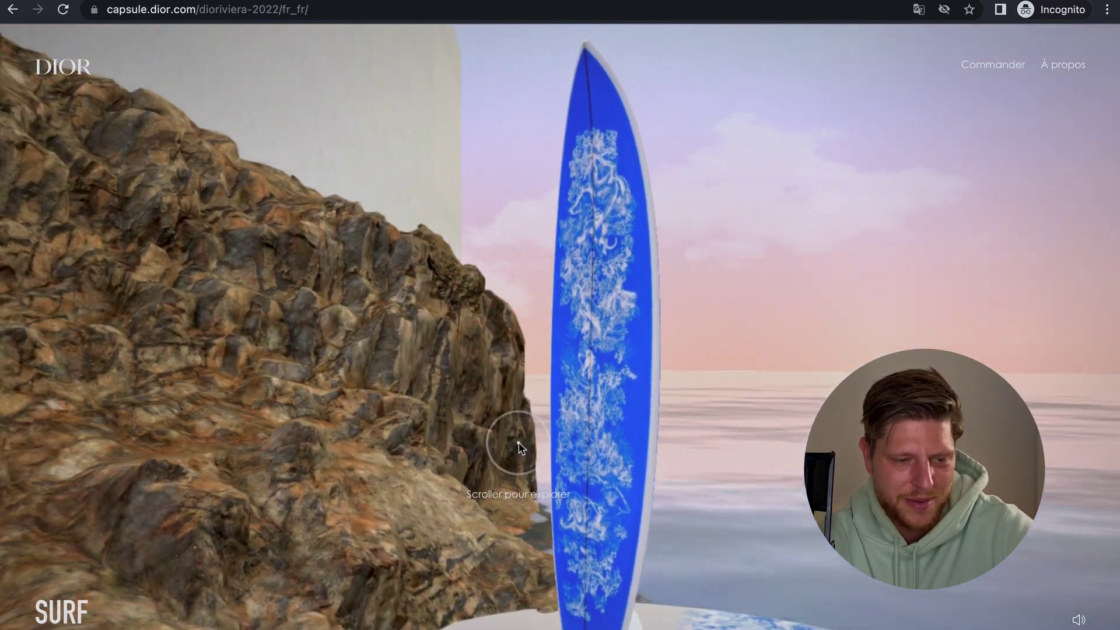
scroll(519, 447, down, 3)
scroll(519, 447, down, 3)
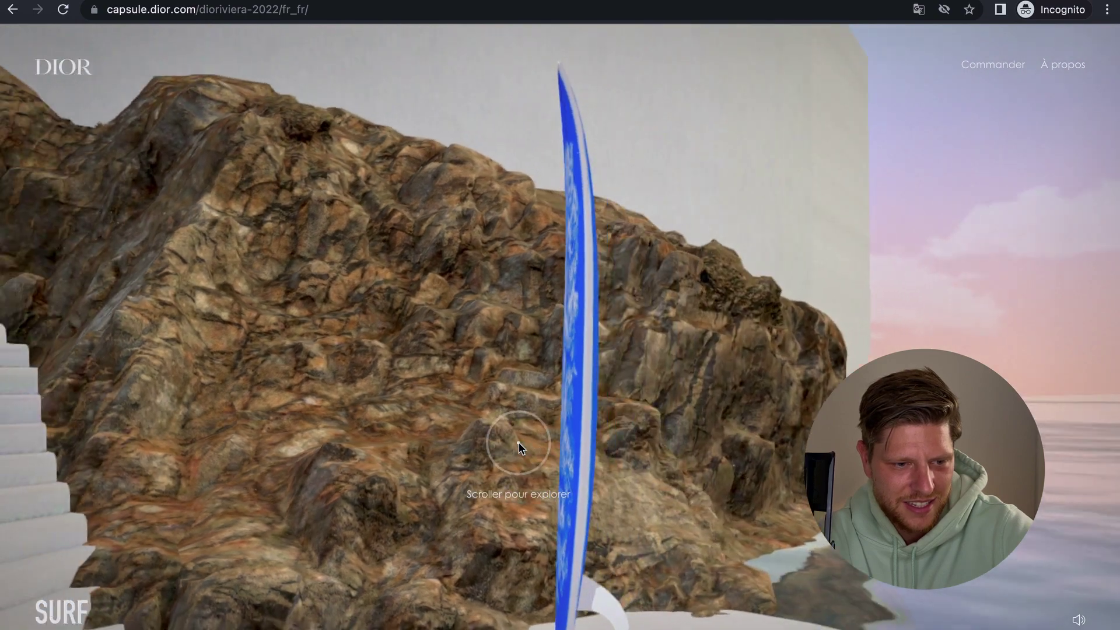
scroll(519, 447, down, 3)
scroll(519, 450, down, 3)
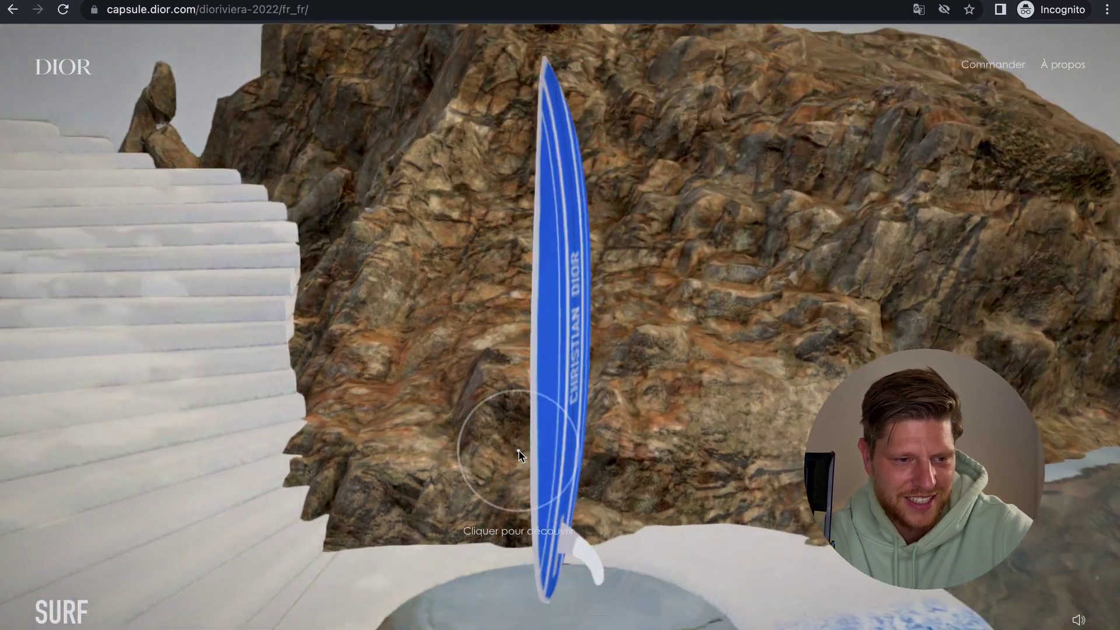
scroll(519, 454, down, 3)
scroll(518, 459, down, 3)
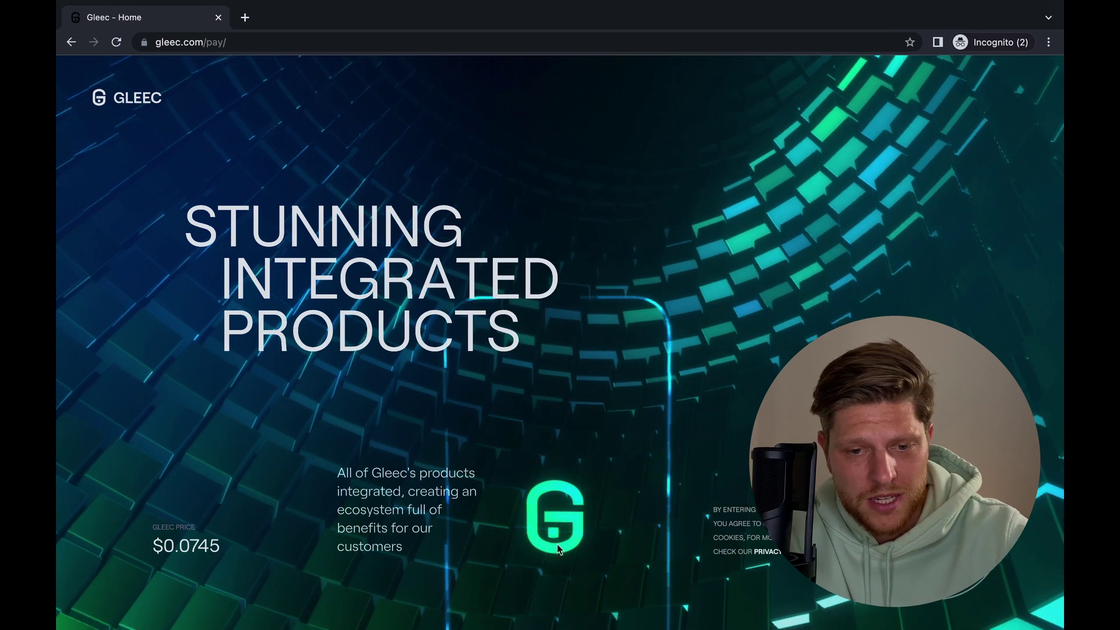
scroll(584, 337, down, 3)
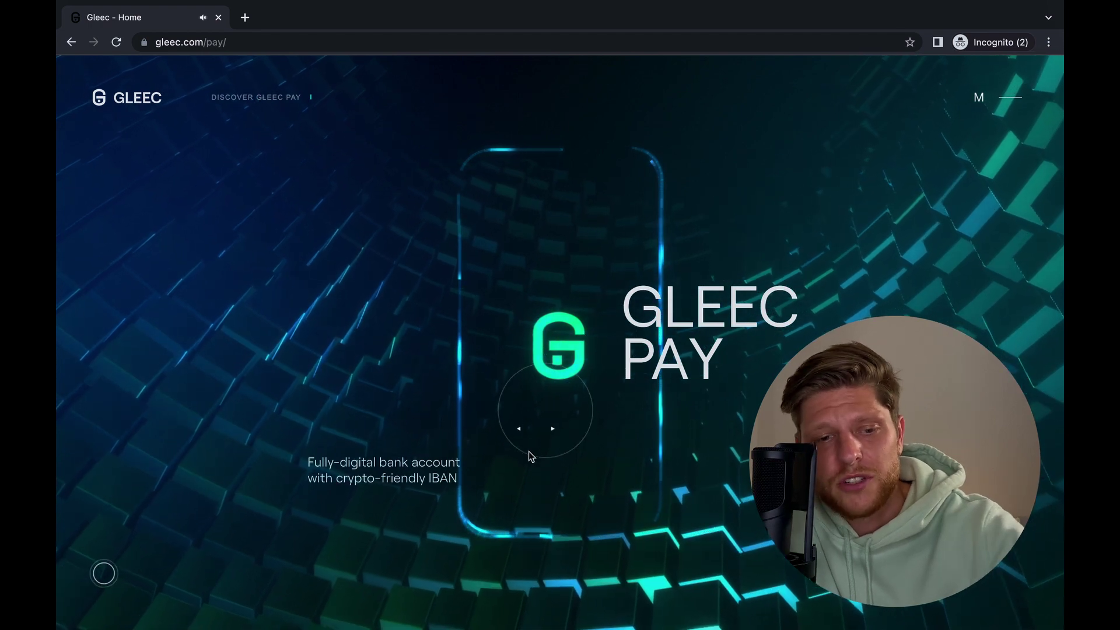
- Mute the site audio and slide the safety-of-banks headline sideways
key(XF86AudioMute)
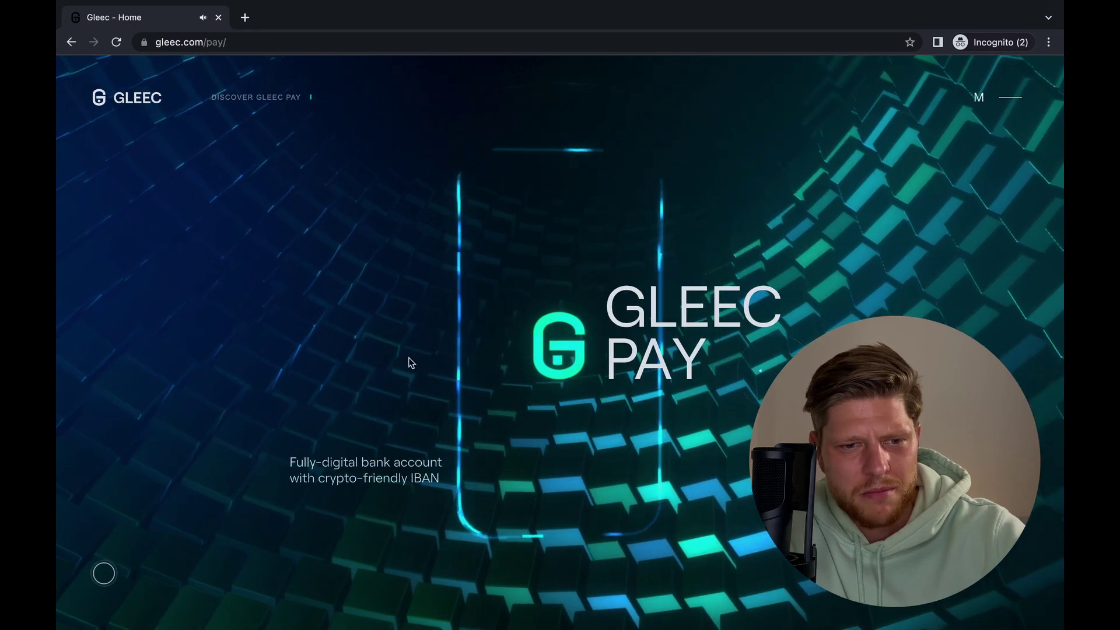
scroll(408, 362, down, 2)
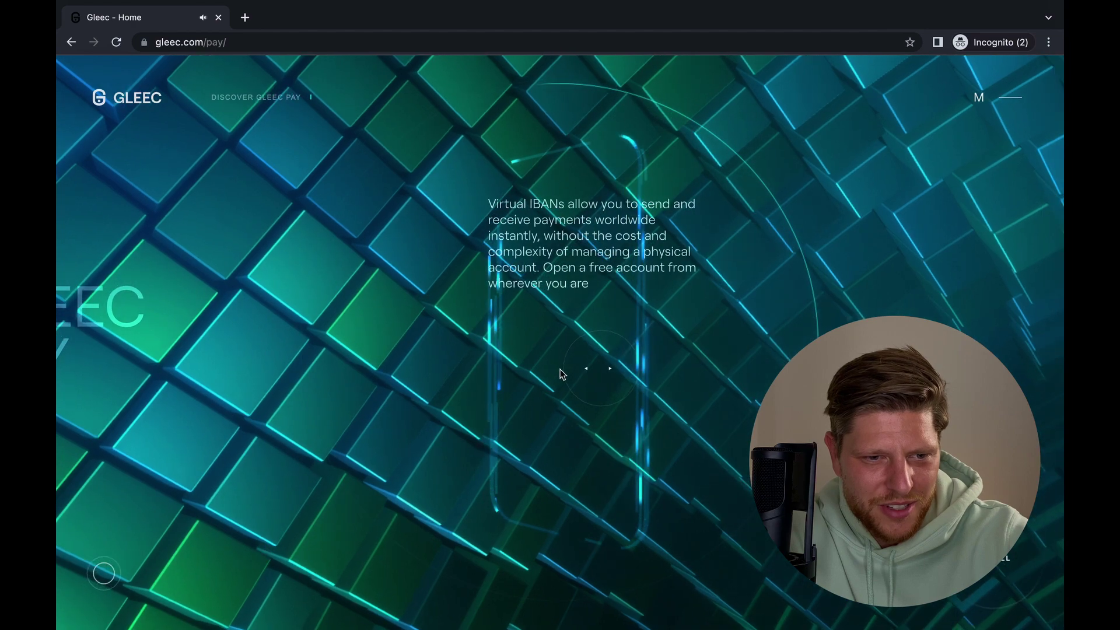
scroll(403, 358, down, 2)
scroll(281, 358, down, 3)
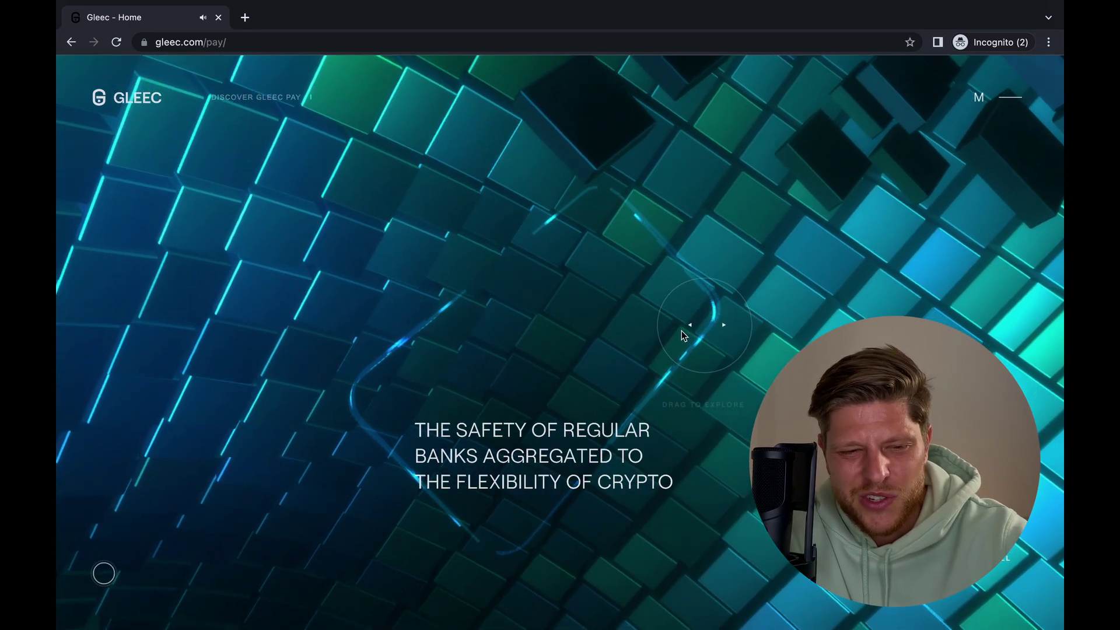
drag(708, 325, 387, 303)
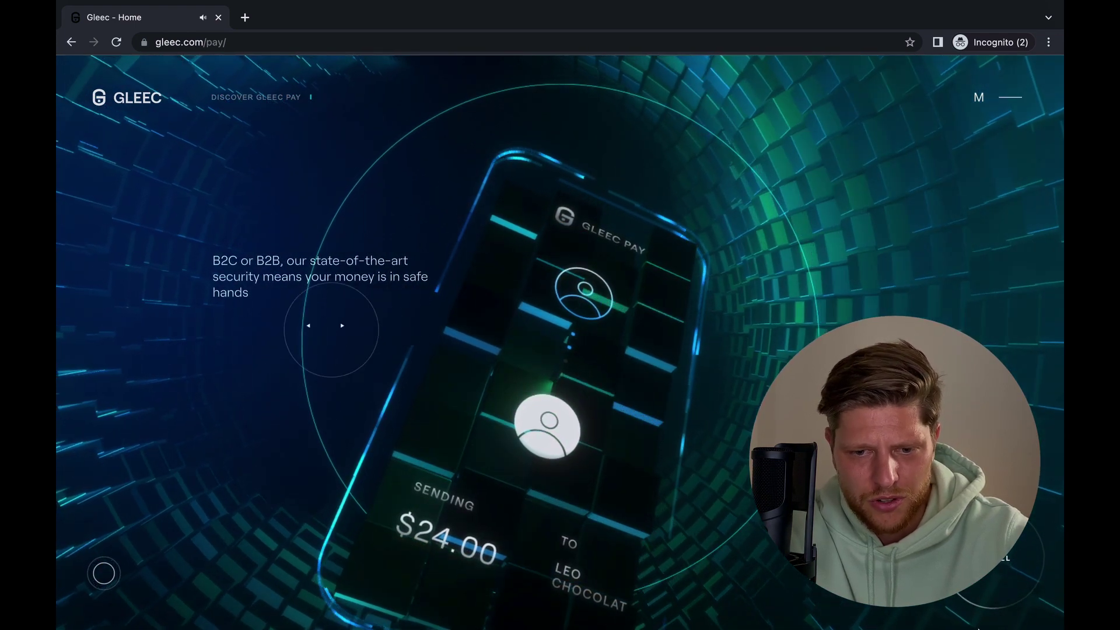
scroll(1003, 560, down, 2)
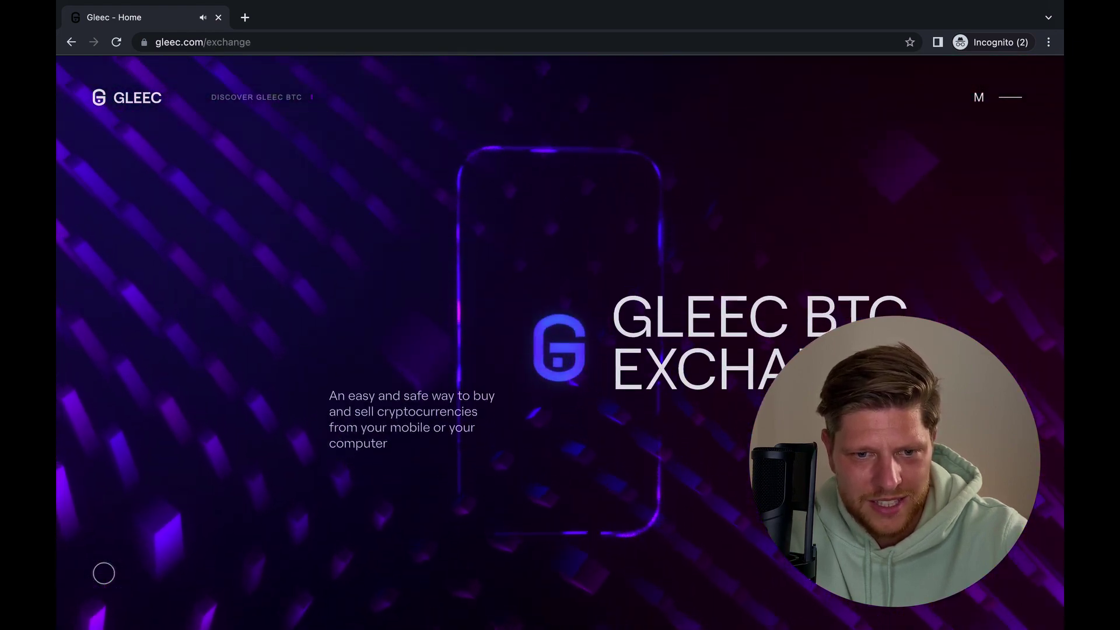
scroll(560, 351, down, 1)
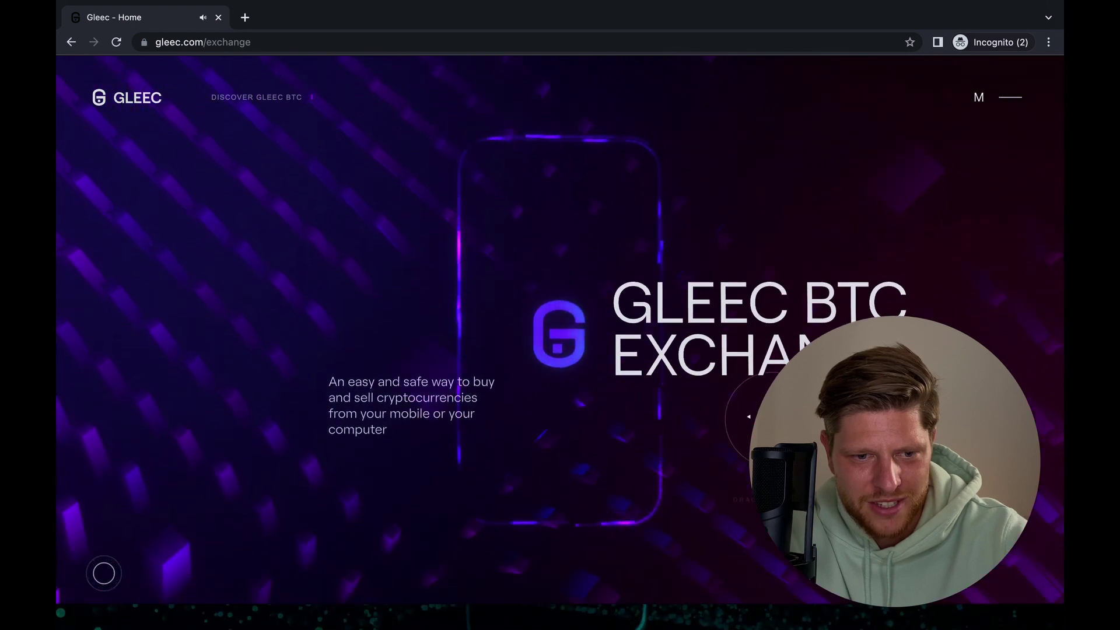
scroll(774, 94, down, 2)
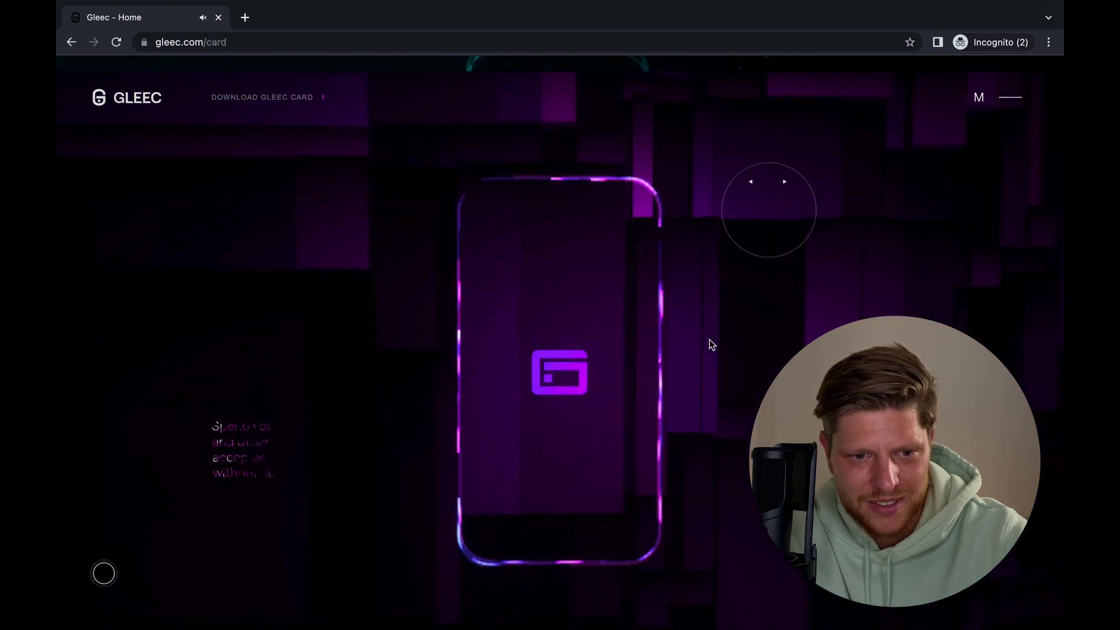
scroll(727, 312, down, 2)
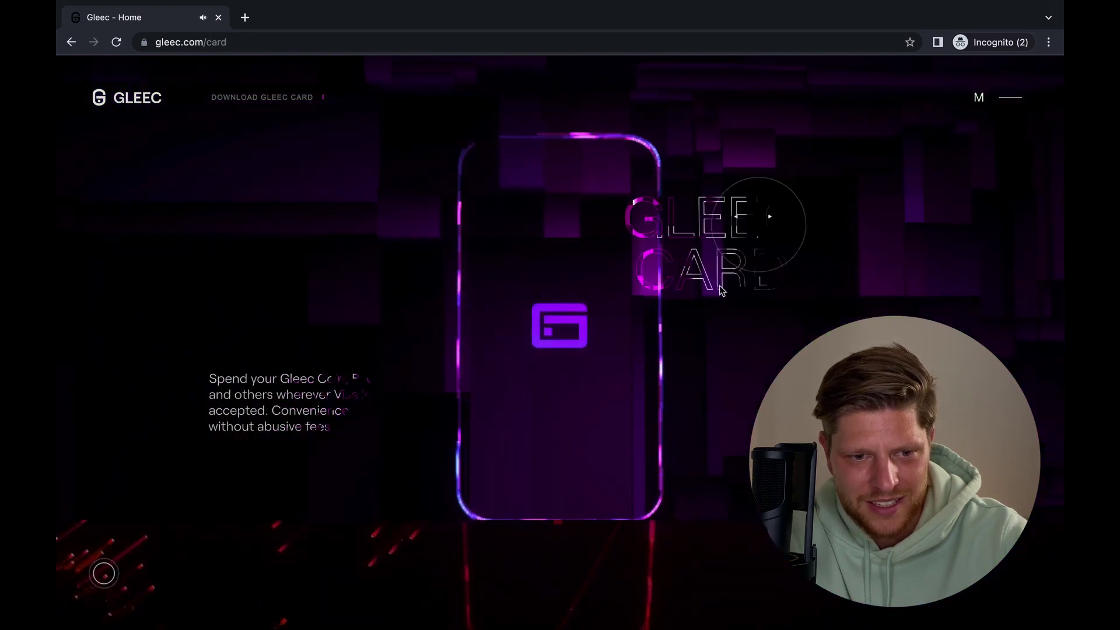
scroll(687, 421, down, 3)
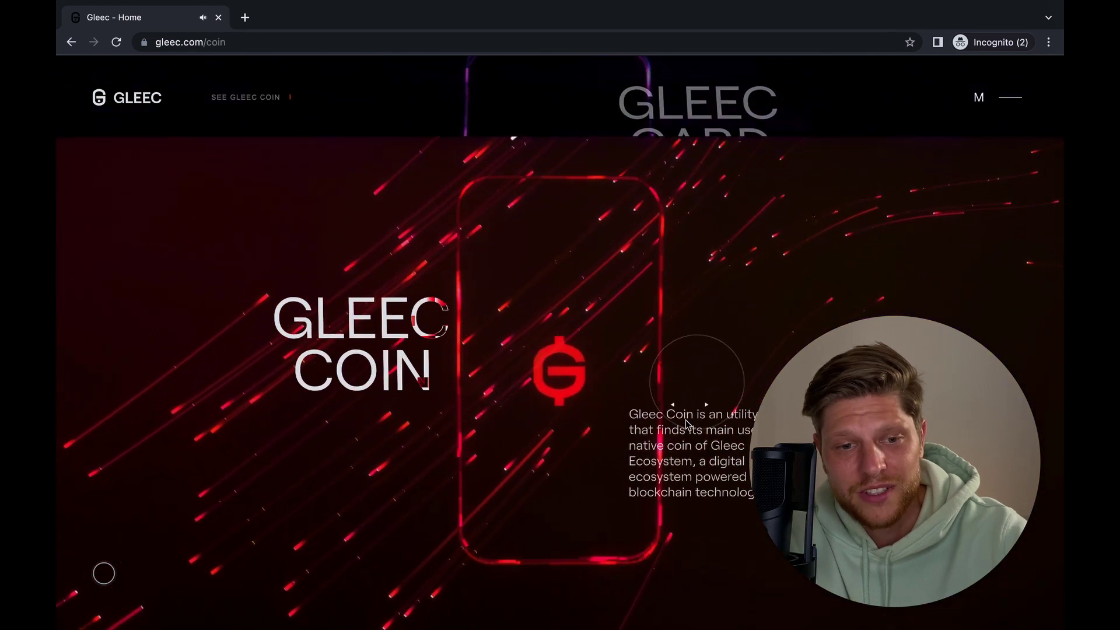
scroll(787, 99, up, 2)
scroll(787, 99, up, 2)
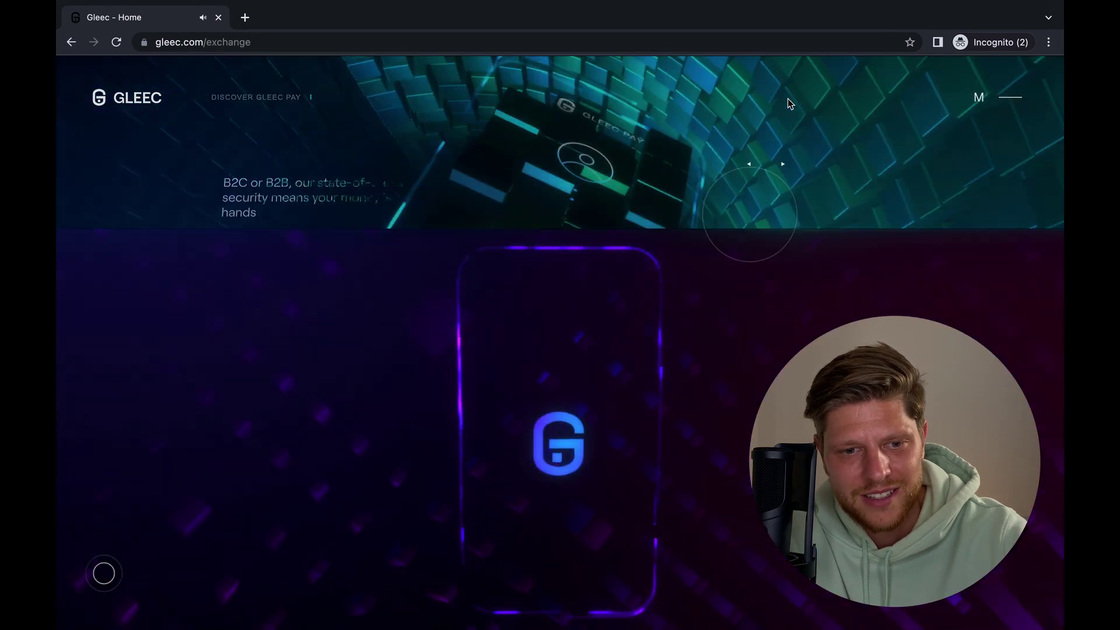
scroll(787, 104, down, 2)
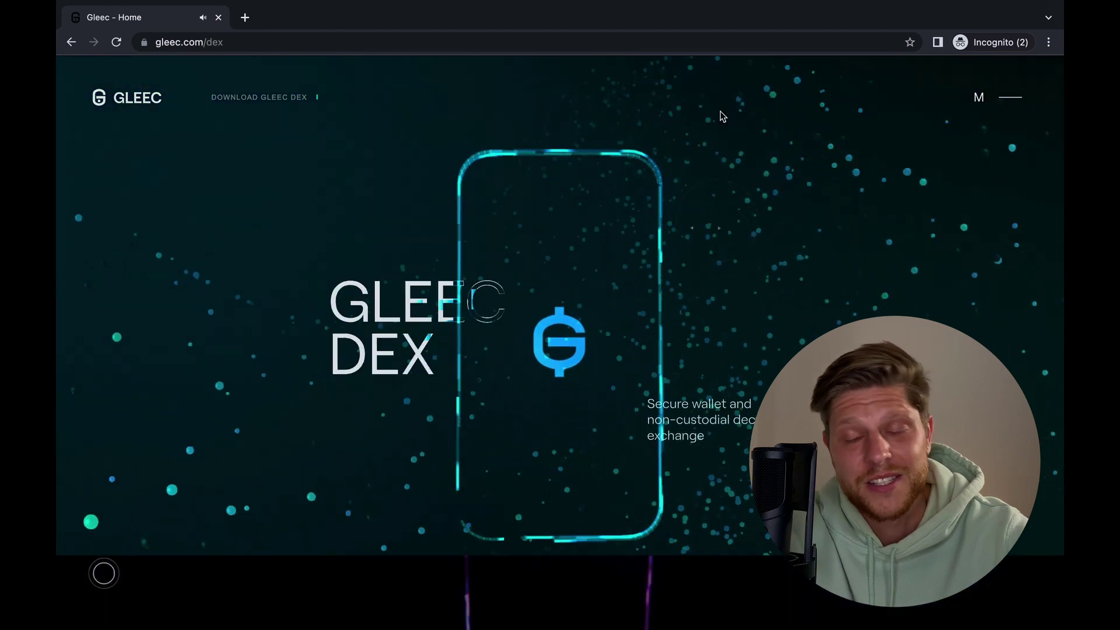
scroll(722, 115, down, 2)
scroll(720, 115, down, 2)
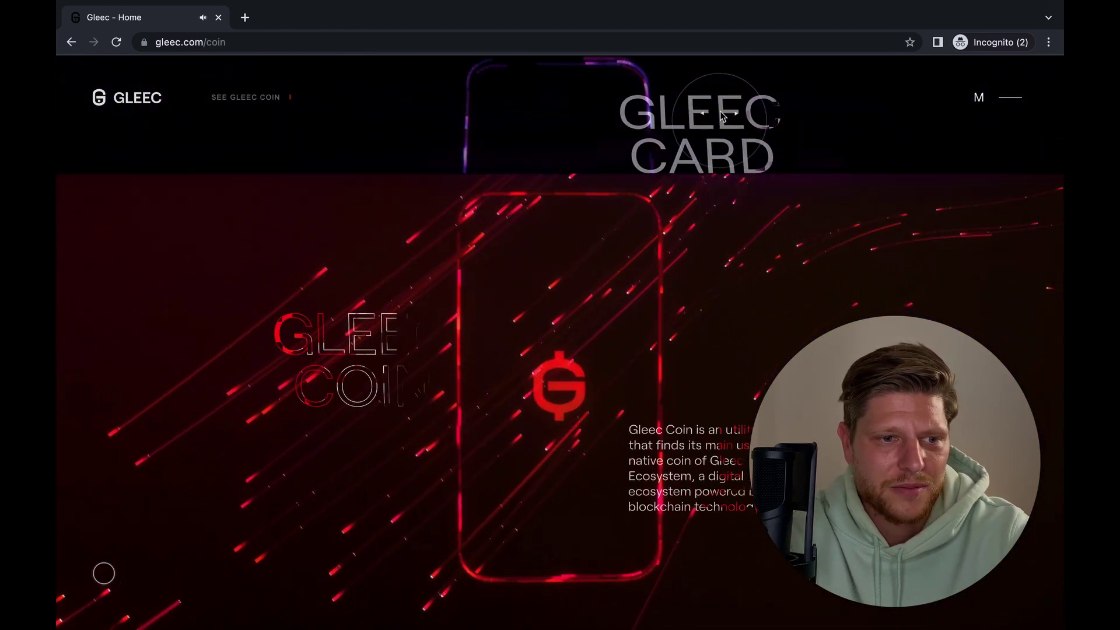